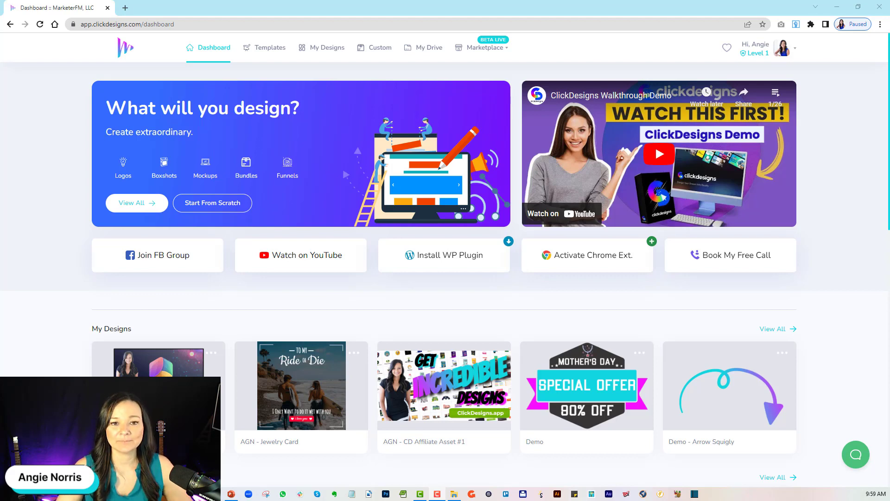
Open the Marketing template category and filter its Facebook templates to FB Cover Photo (851x315).
click(276, 49)
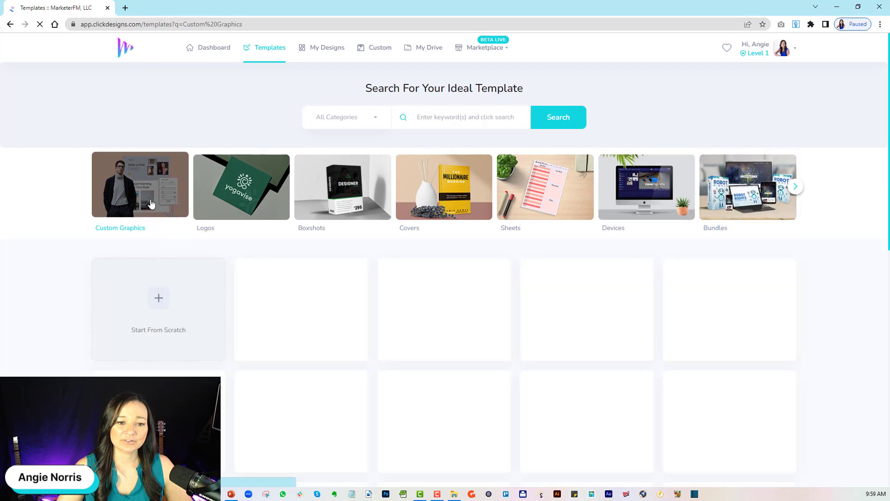
click(795, 188)
click(794, 188)
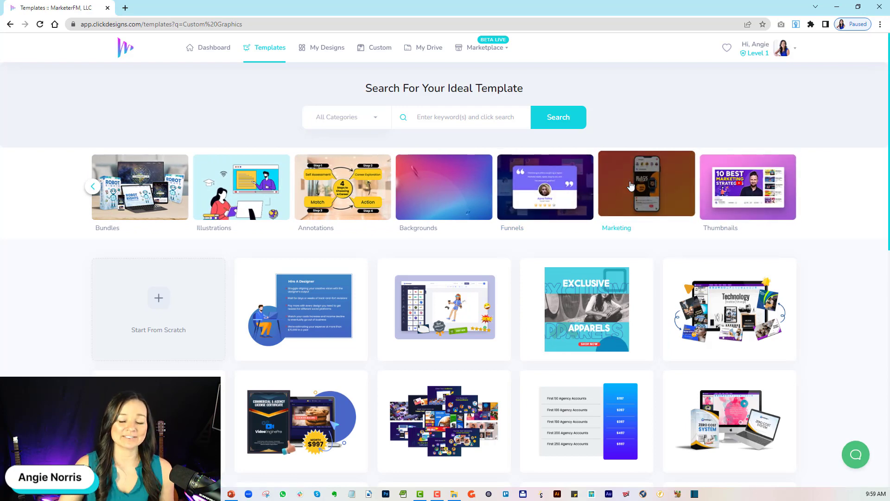
click(634, 187)
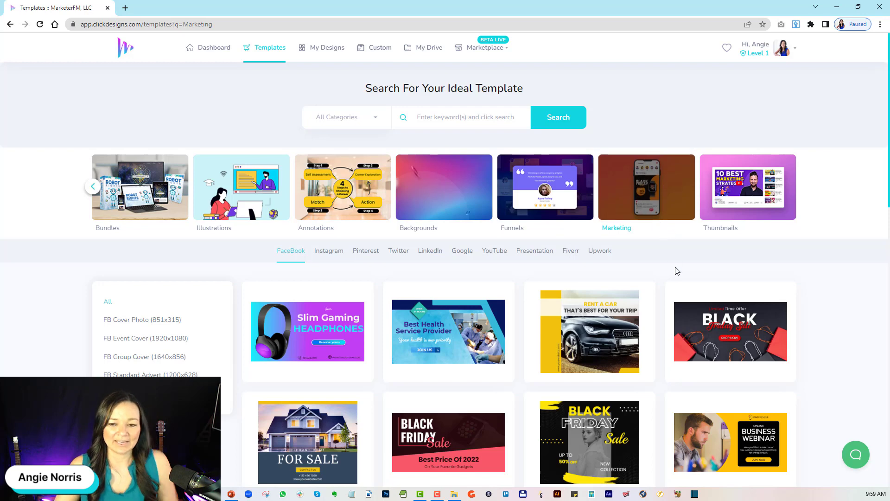
scroll(674, 268, down, 1)
scroll(673, 268, down, 1)
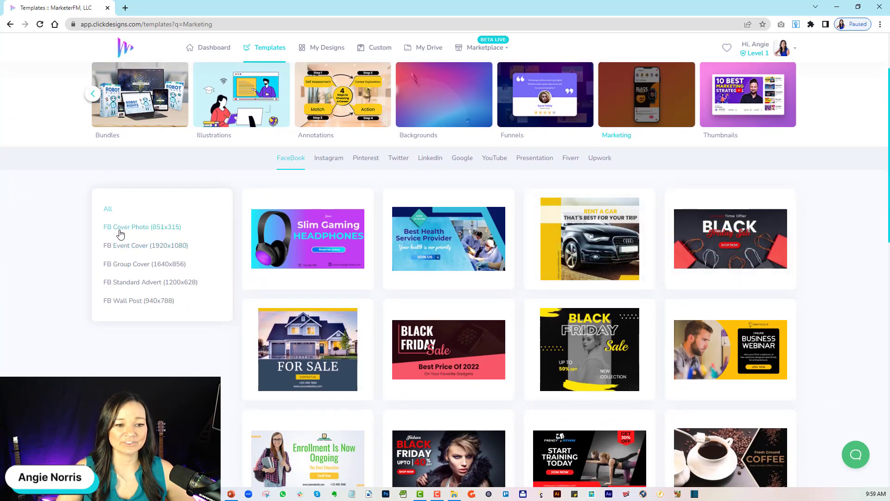
click(153, 228)
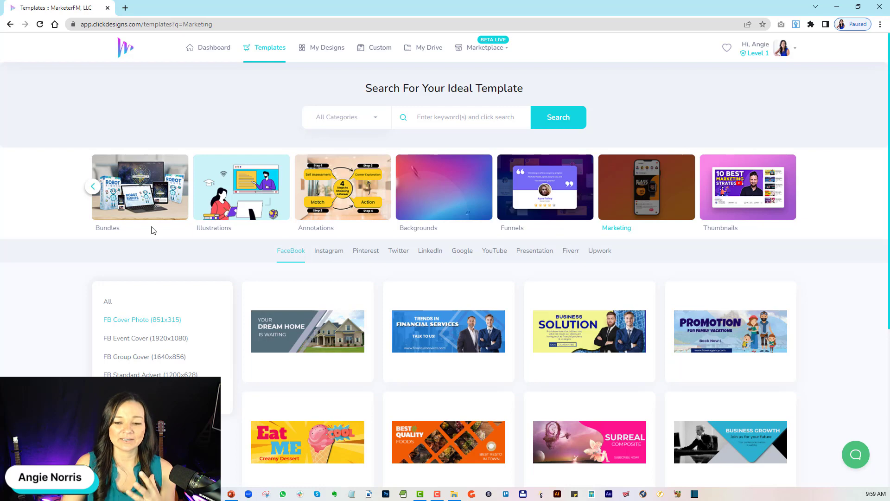
Look through the Facebook cover photo templates and add the Business Growth template to the favorites.
scroll(276, 334, down, 4)
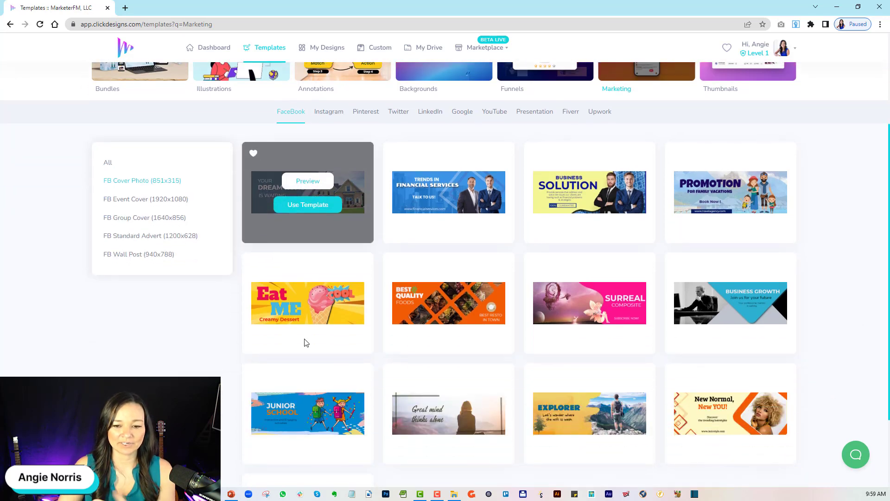
scroll(381, 367, down, 1)
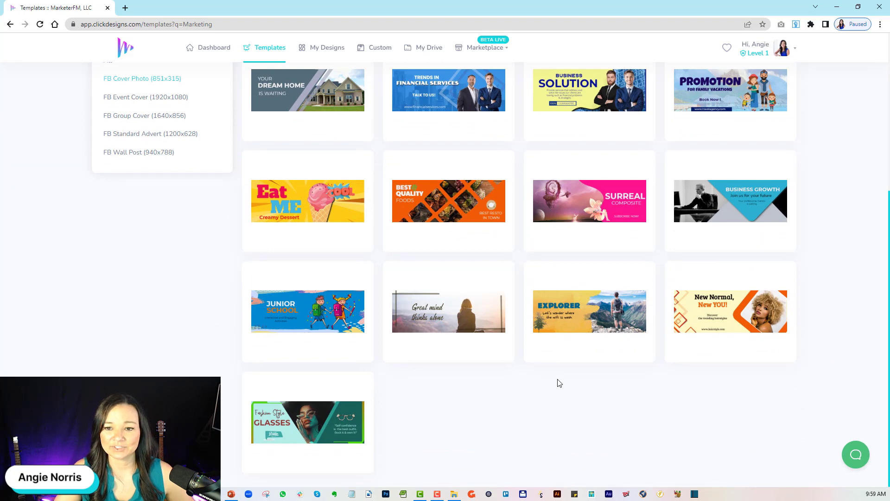
scroll(560, 383, up, 2)
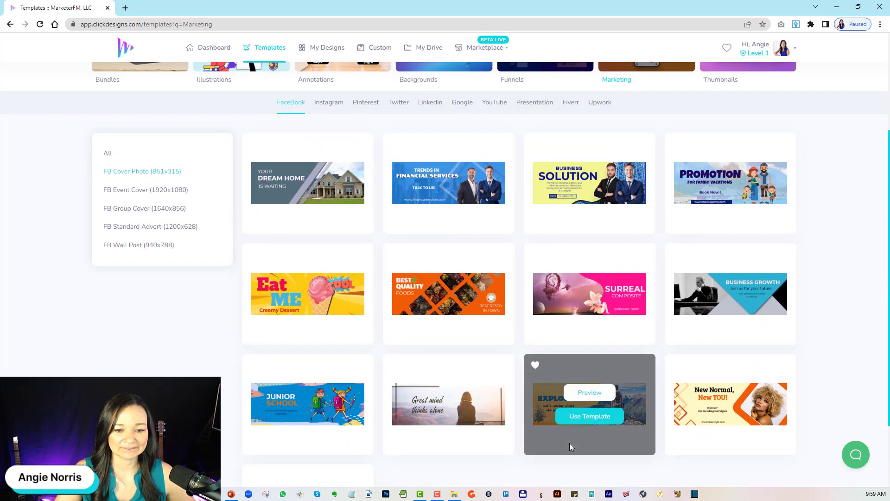
mouse_move(715, 281)
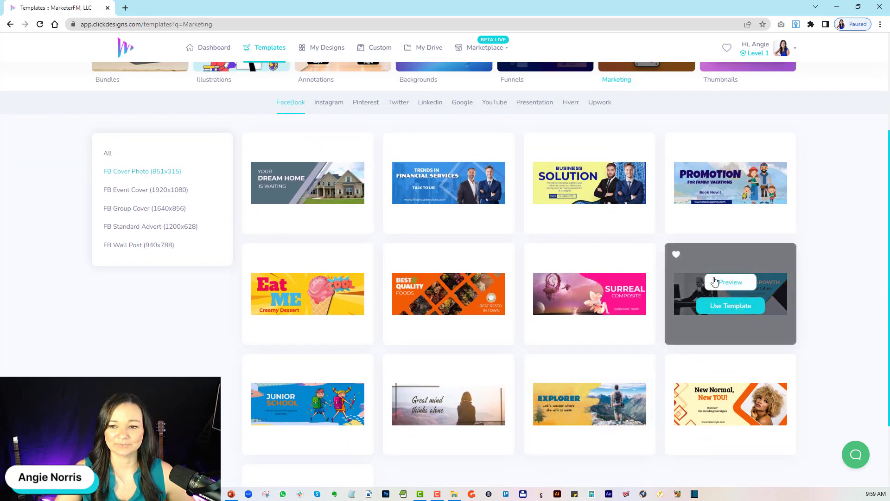
click(676, 255)
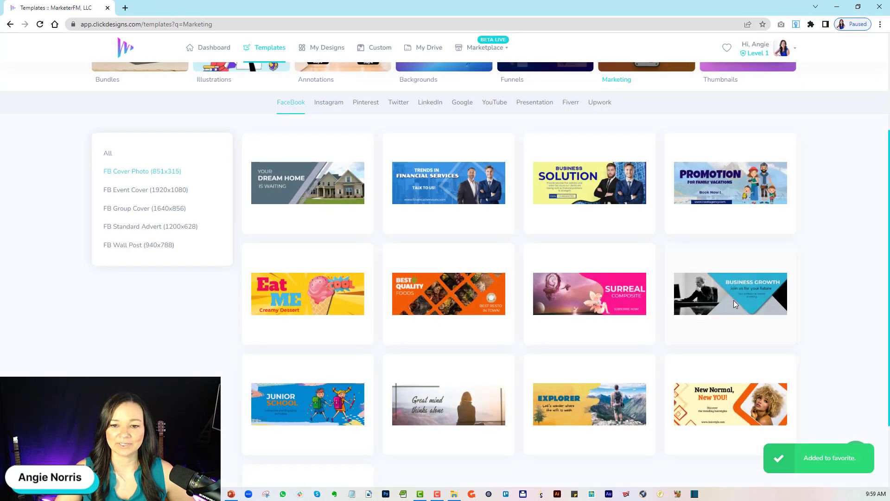
Start a design from the Business Growth template with the title "AGN - Demo - Facebook Cover".
click(738, 310)
click(437, 258)
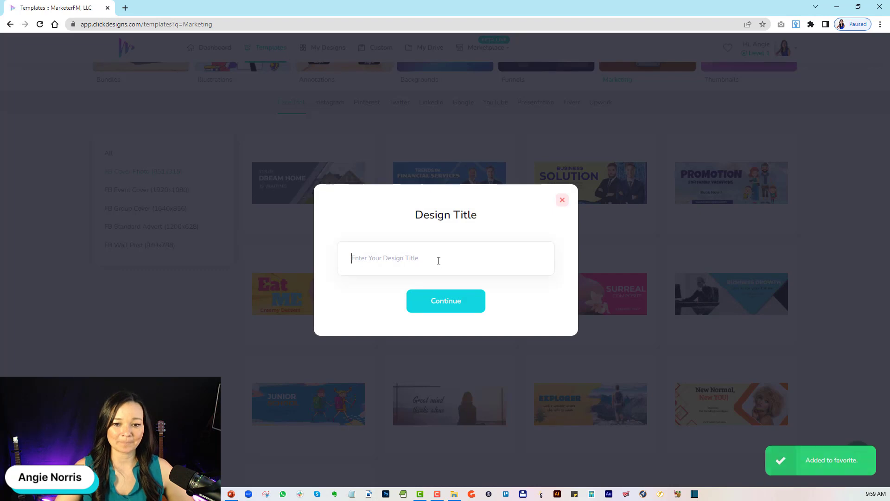
text(AGN -)
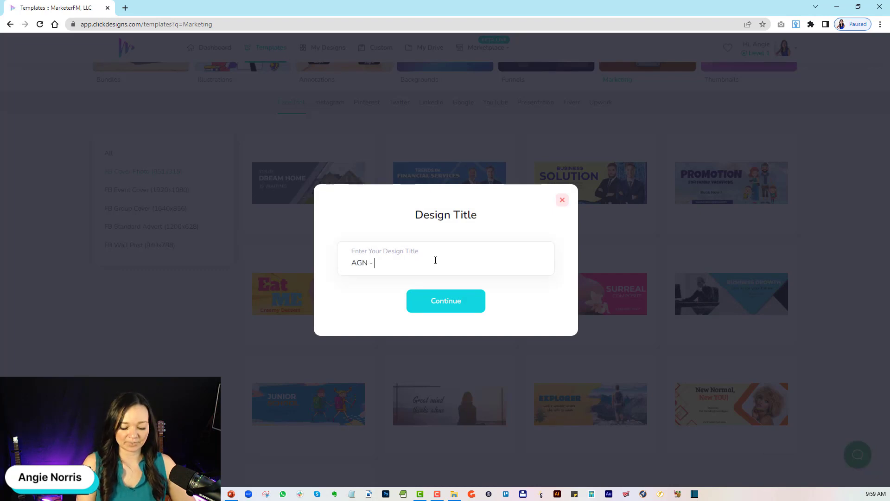
text( Demo - Facebook Cover)
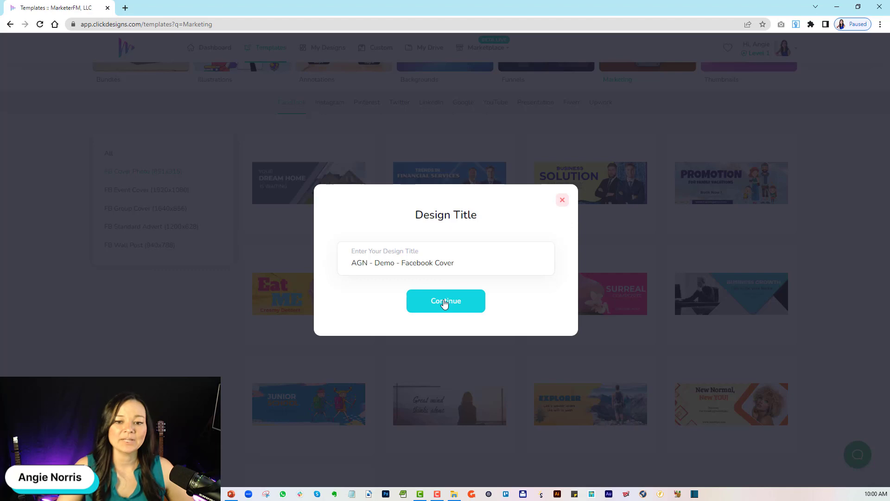
click(445, 300)
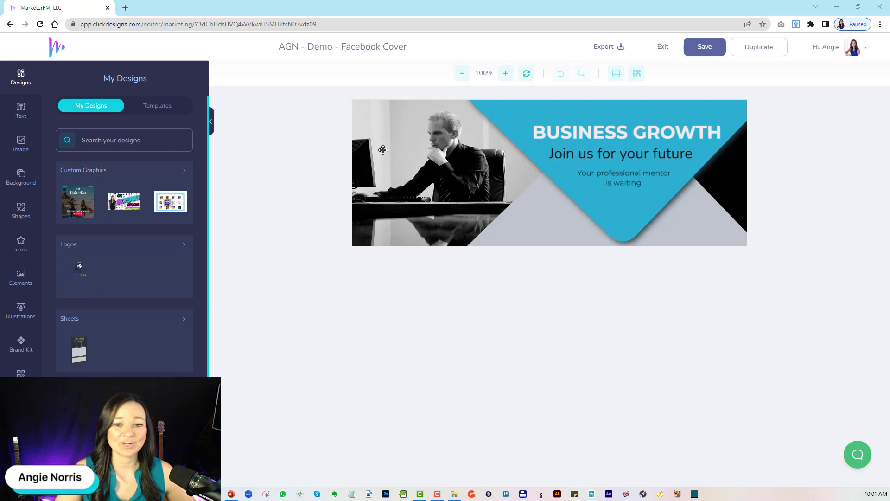
Upload the photo of the pointing woman from the computer, browsing through the agn folder on drive D.
click(456, 158)
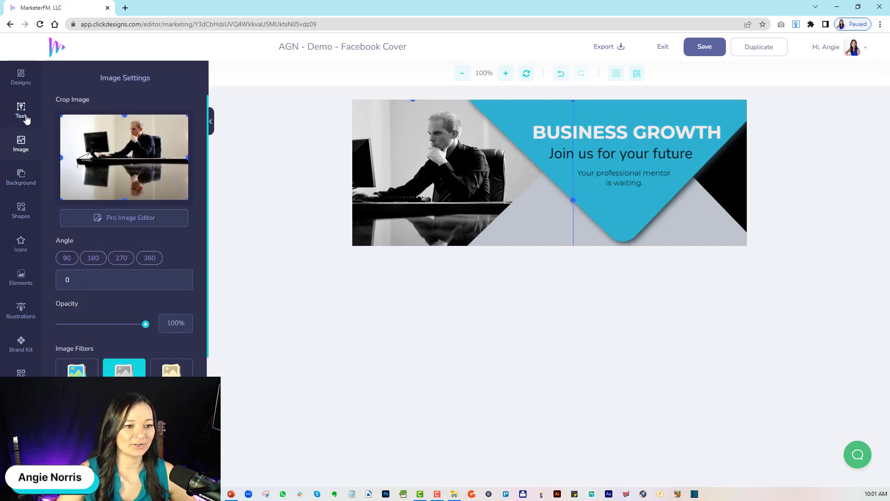
click(27, 148)
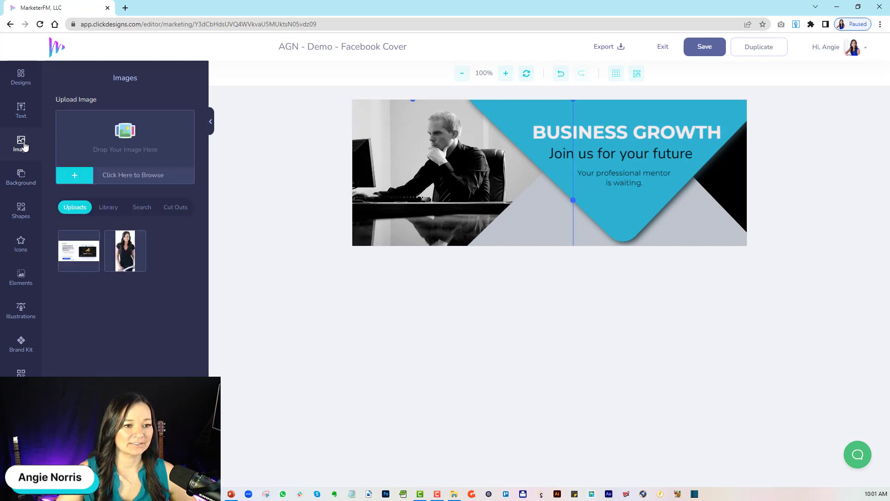
click(77, 179)
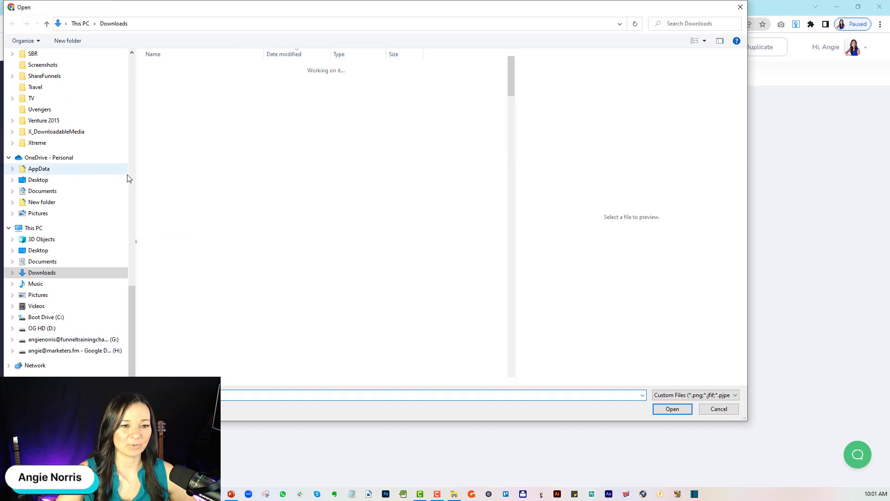
click(51, 331)
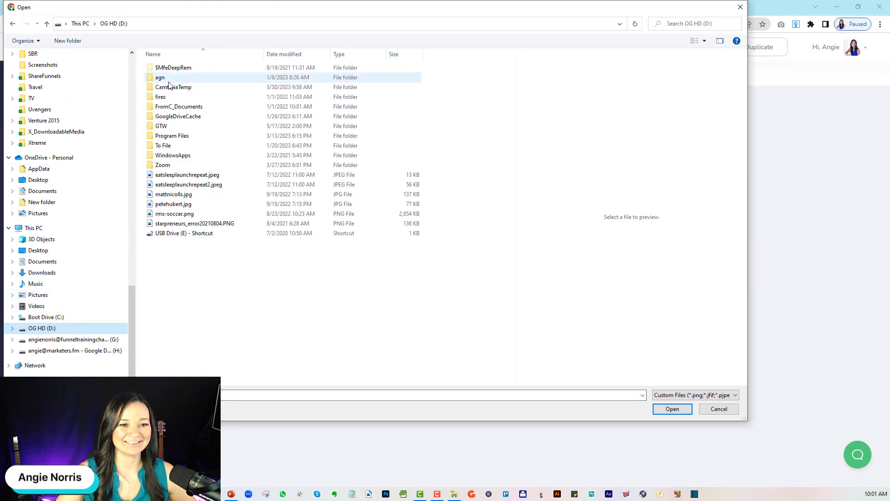
double_click(169, 78)
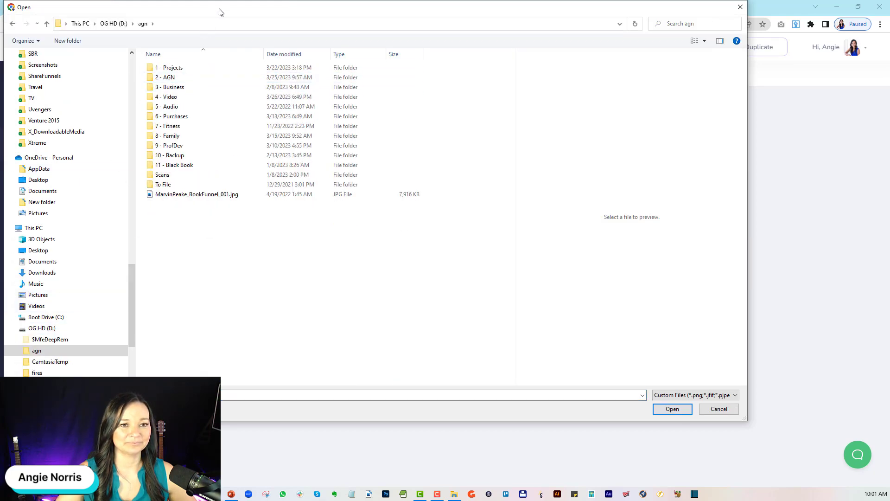
drag(220, 8, 0, 26)
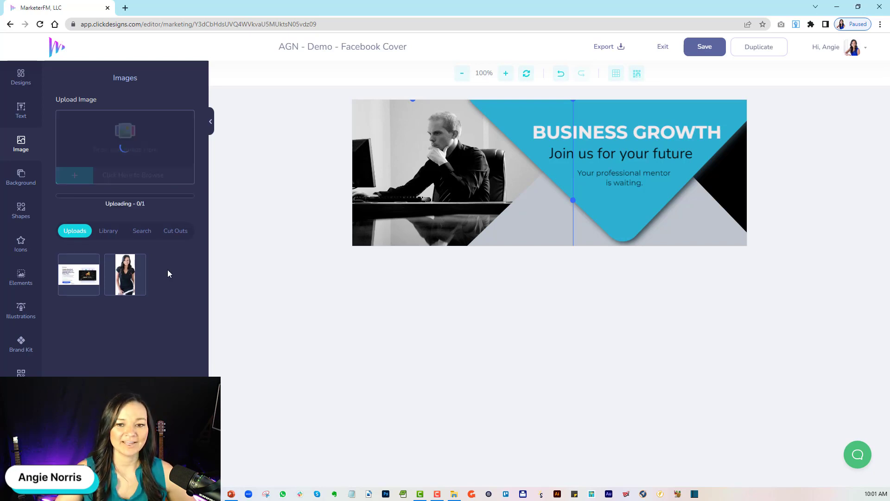
Replace the photo of the man at the desk with the uploaded photo of the pointing woman, enlarged to fill the banner.
click(420, 167)
key(Delete)
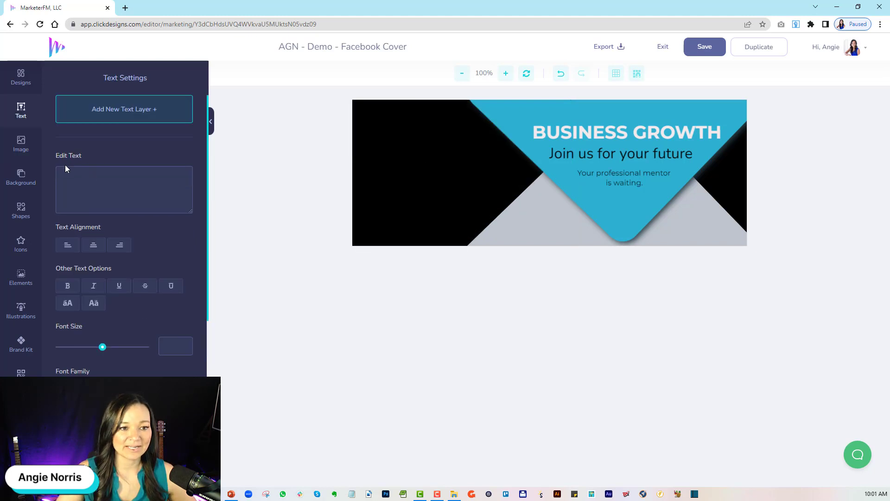
click(24, 144)
click(81, 262)
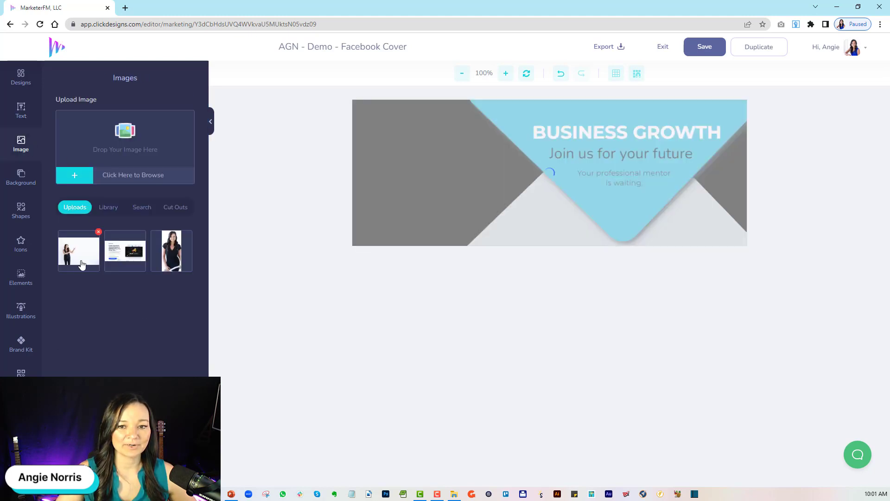
drag(467, 208, 463, 208)
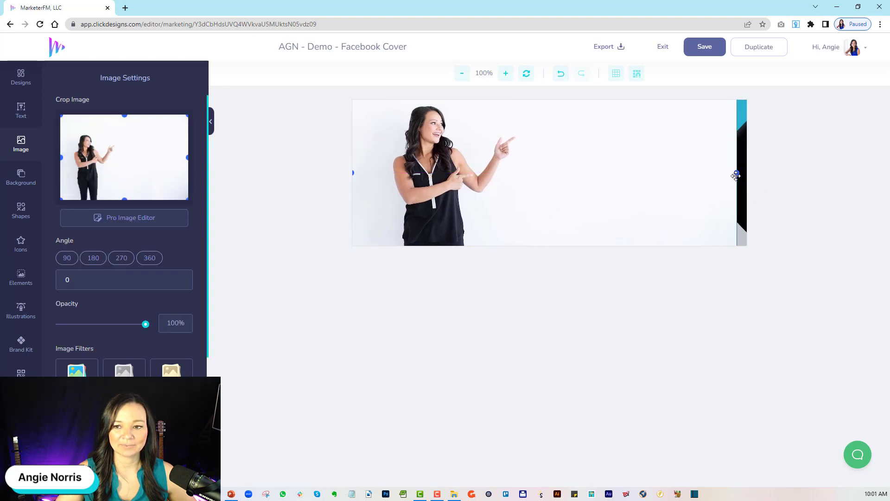
drag(737, 172, 746, 172)
Send the woman's photo backwards behind the text, blue triangle and grey shape, and shift it slightly left.
right_click(612, 190)
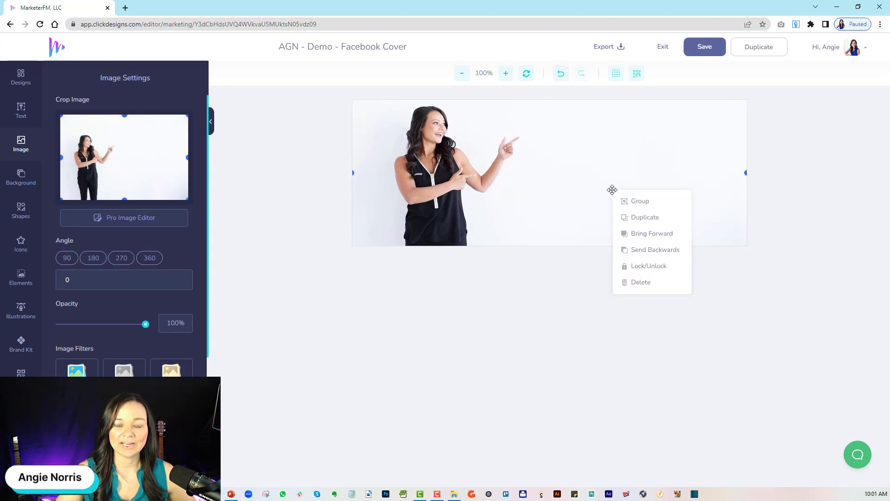
click(653, 249)
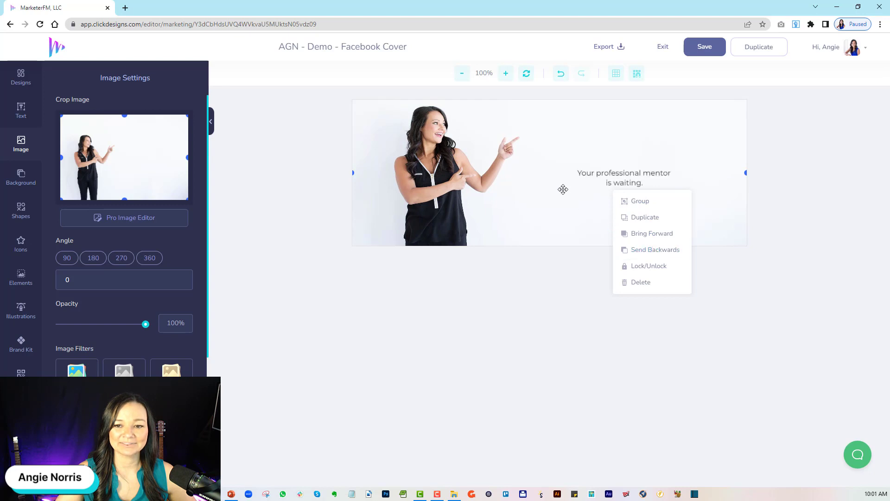
click(650, 251)
click(650, 251)
click(650, 251)
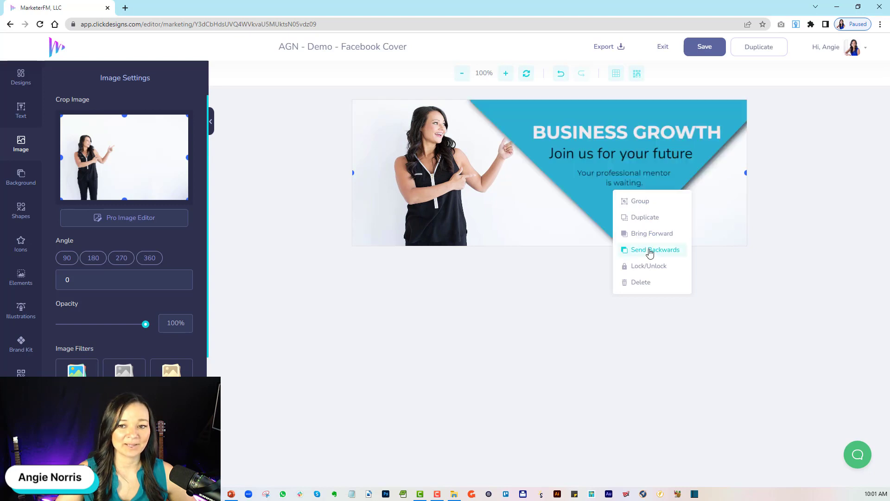
click(650, 251)
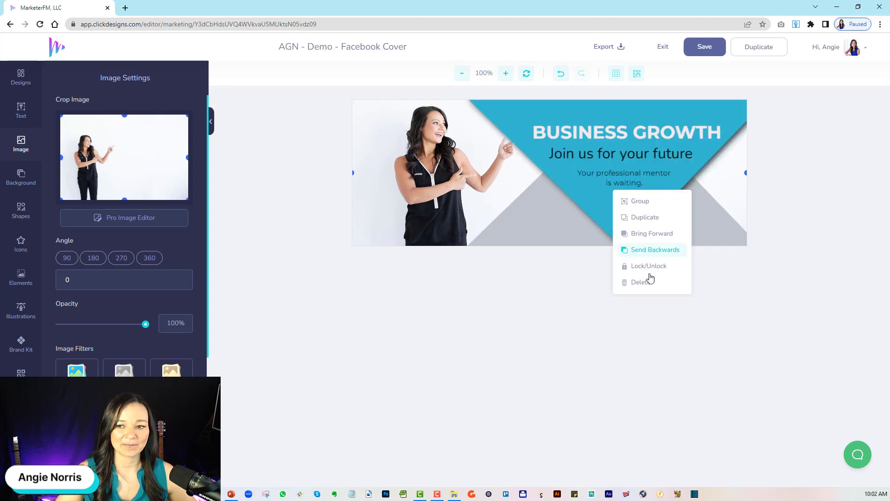
click(546, 349)
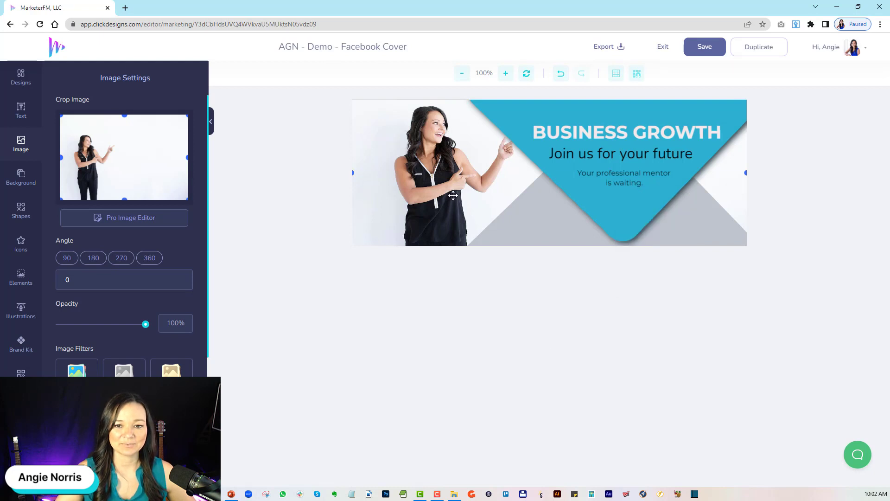
drag(452, 197, 431, 195)
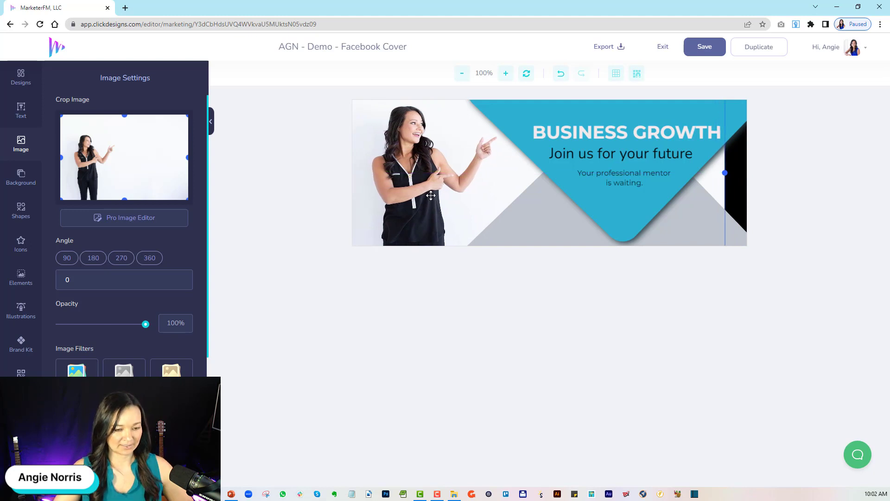
Add a basic square shape and stretch it to full banner height along the right edge, covering the black gap.
click(21, 209)
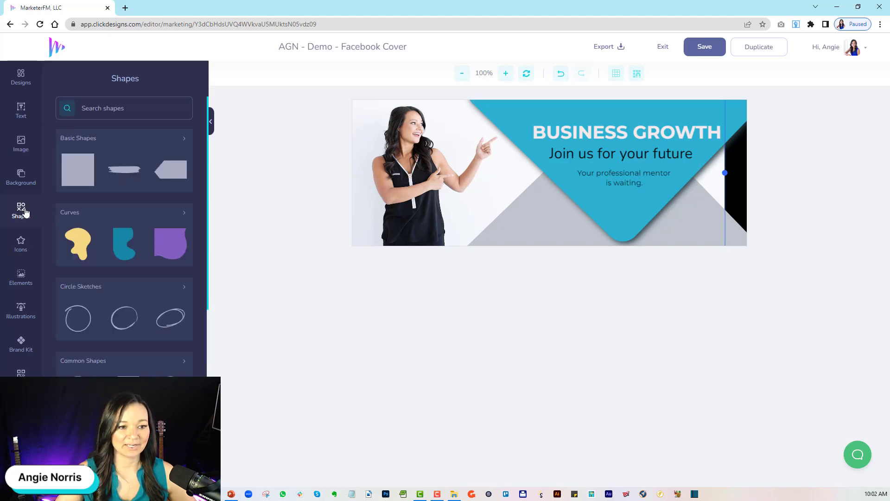
drag(76, 167, 682, 135)
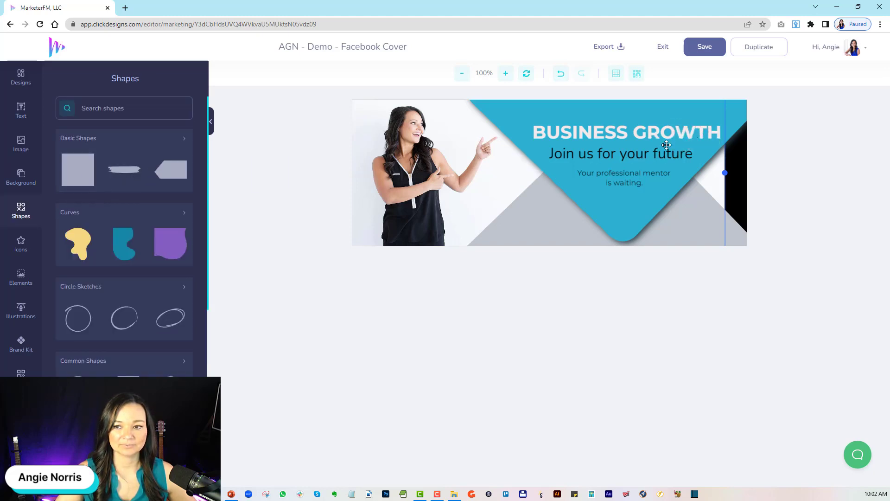
click(78, 169)
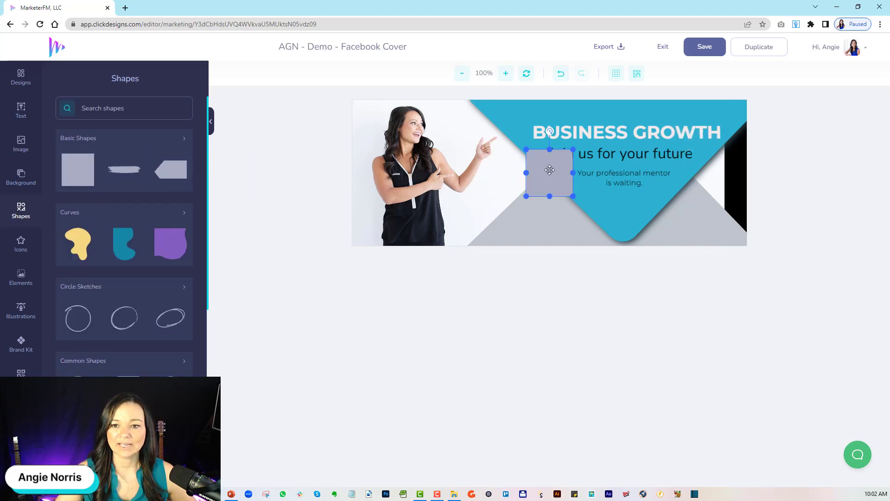
drag(549, 169, 726, 251)
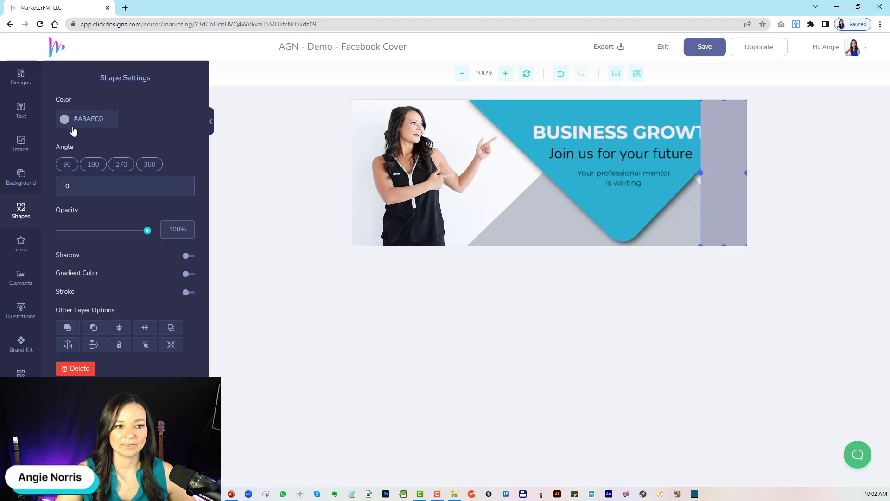
Change the color of the rectangle at the banner's right edge to white (#FFFFFF).
click(67, 120)
click(68, 151)
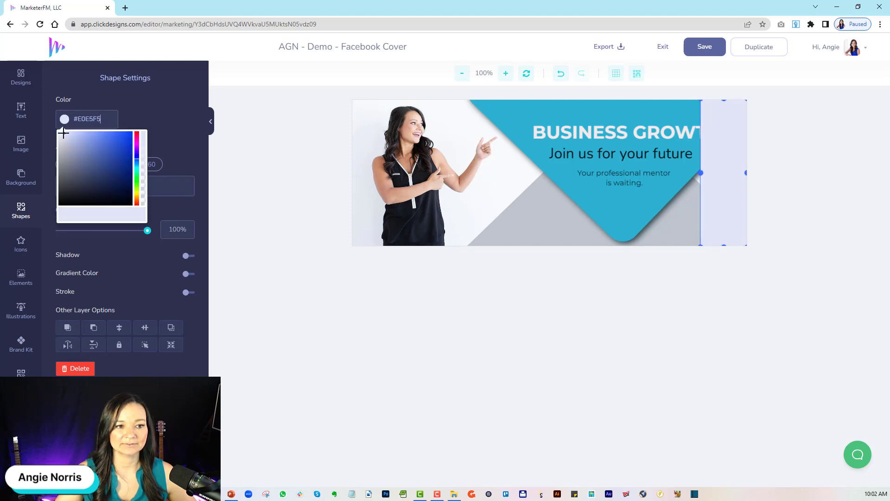
click(69, 120)
Send the white rectangle at the banner's right edge backwards behind the text, blue triangle and grey shape, and widen it slightly leftwards.
right_click(726, 154)
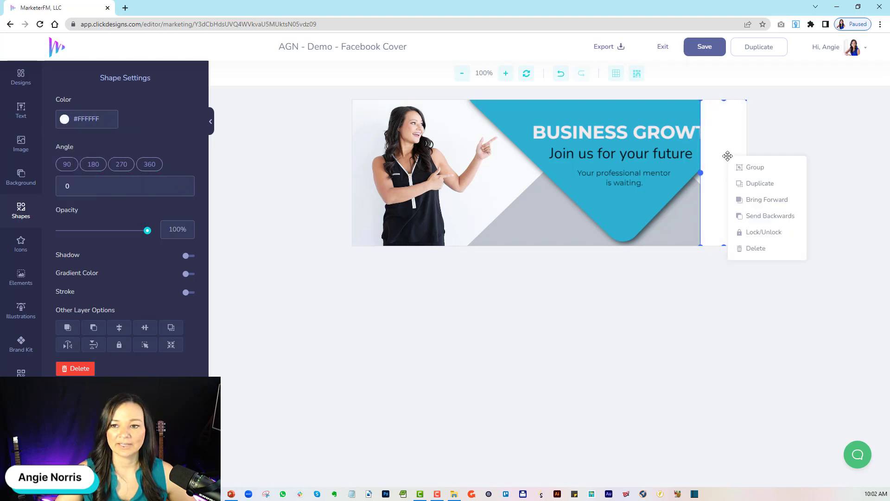
click(758, 217)
click(757, 217)
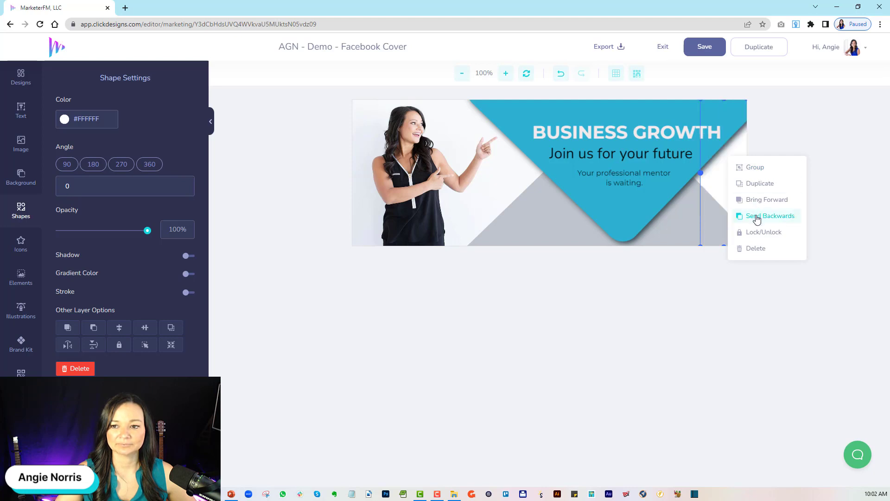
drag(700, 173, 686, 173)
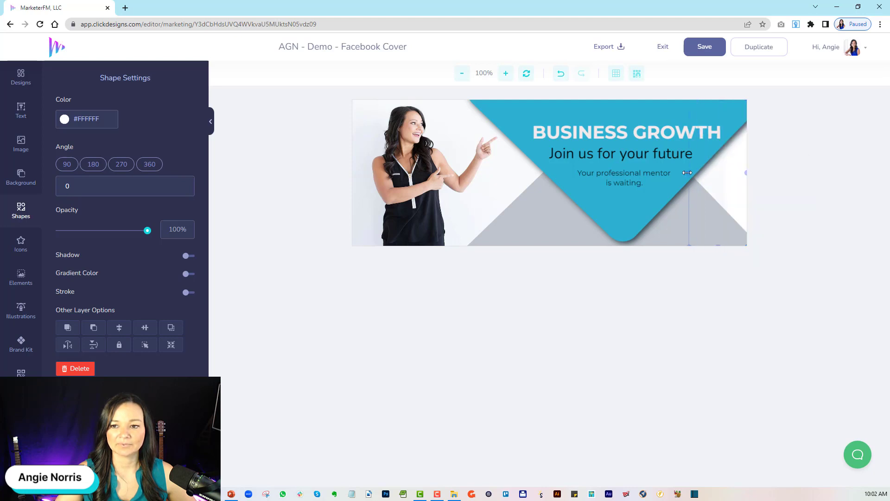
Nudge the woman's photo slightly left and send it backwards behind the white rectangle.
click(486, 191)
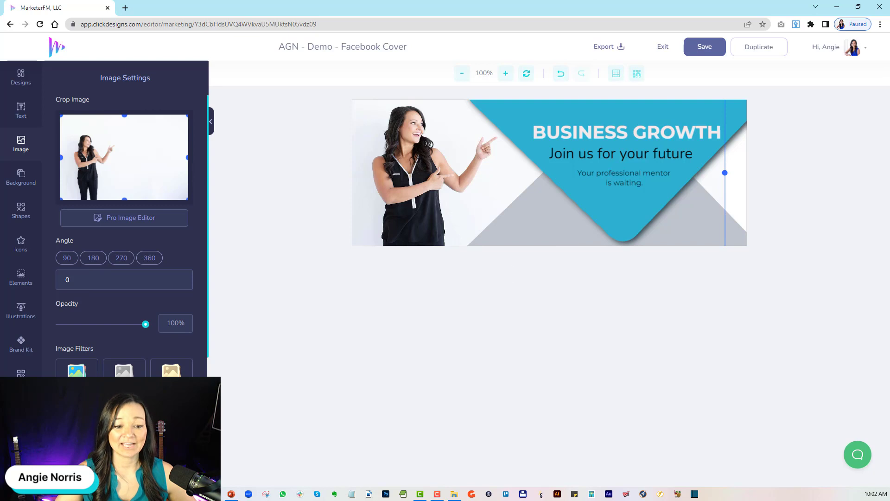
right_click(574, 141)
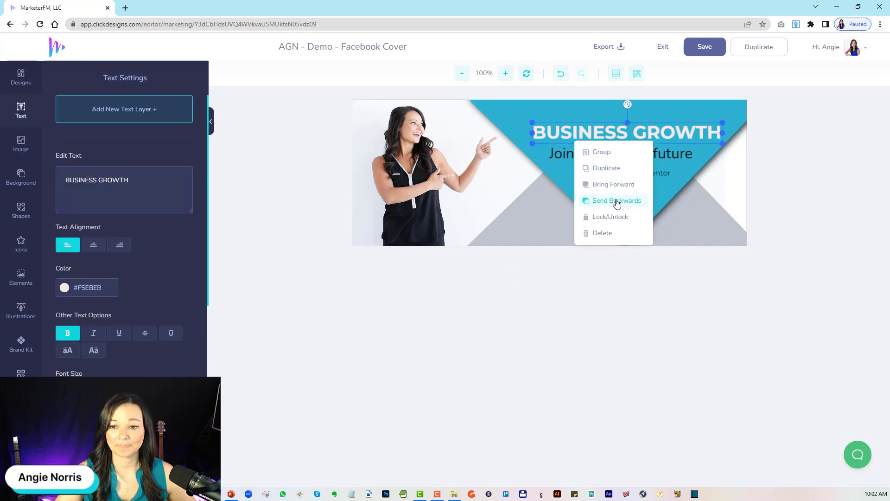
click(460, 189)
right_click(471, 188)
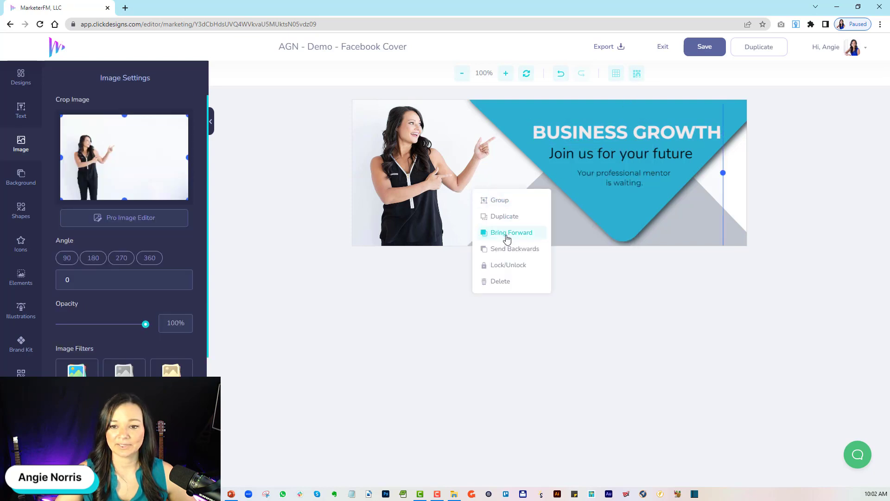
click(509, 255)
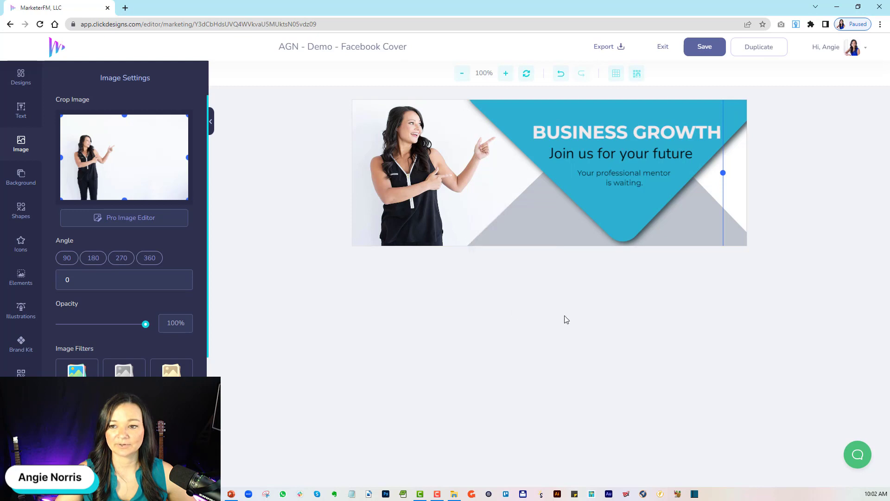
Turn on the gradient fill for the blue triangle and open its first gradient color for editing.
click(737, 108)
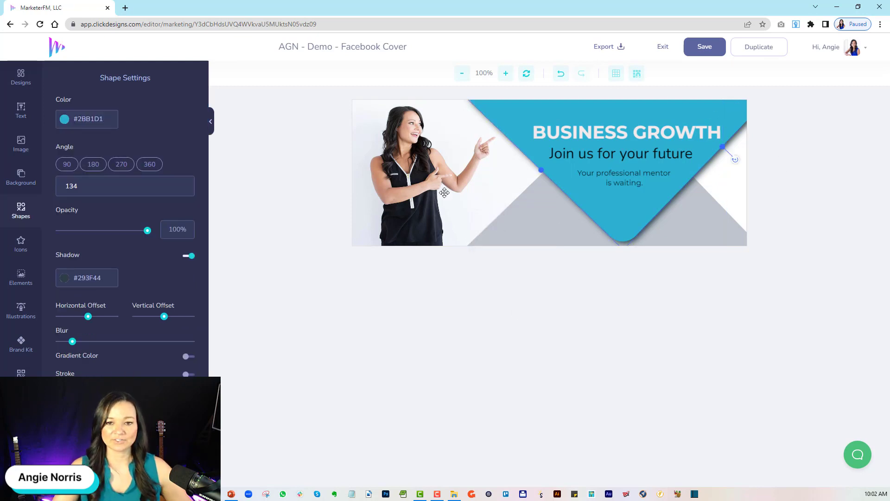
click(583, 130)
click(583, 129)
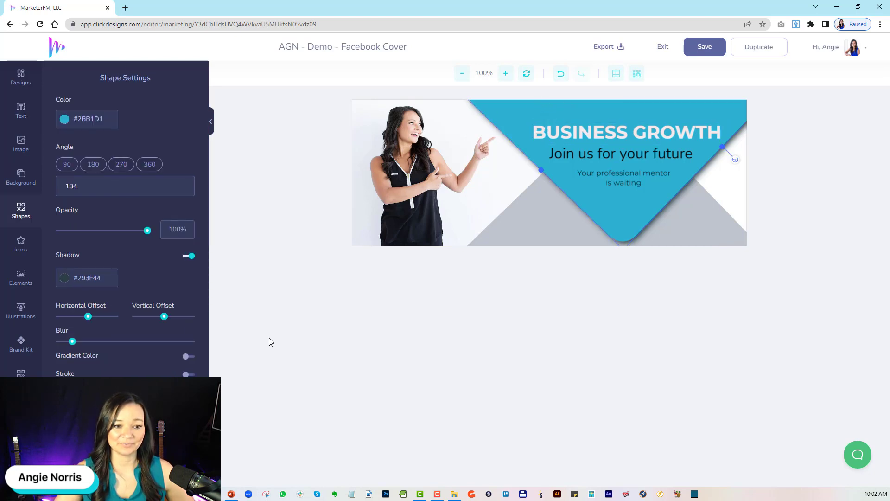
click(186, 357)
scroll(127, 358, down, 2)
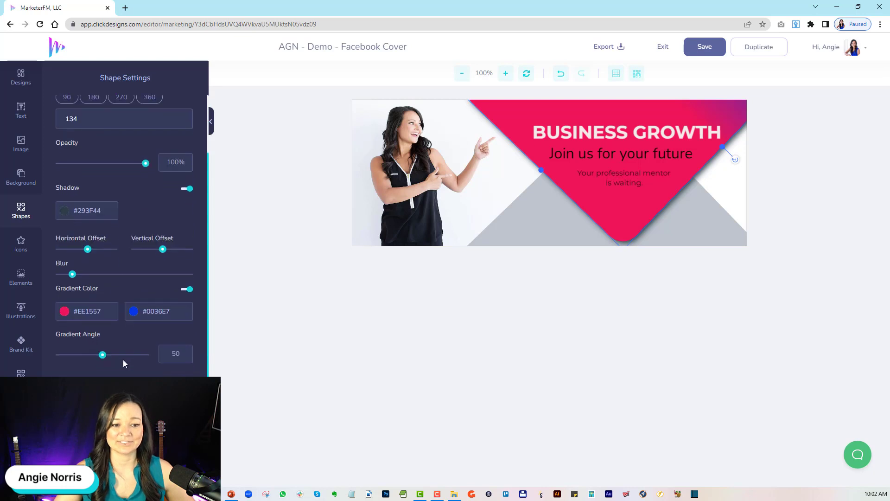
click(64, 311)
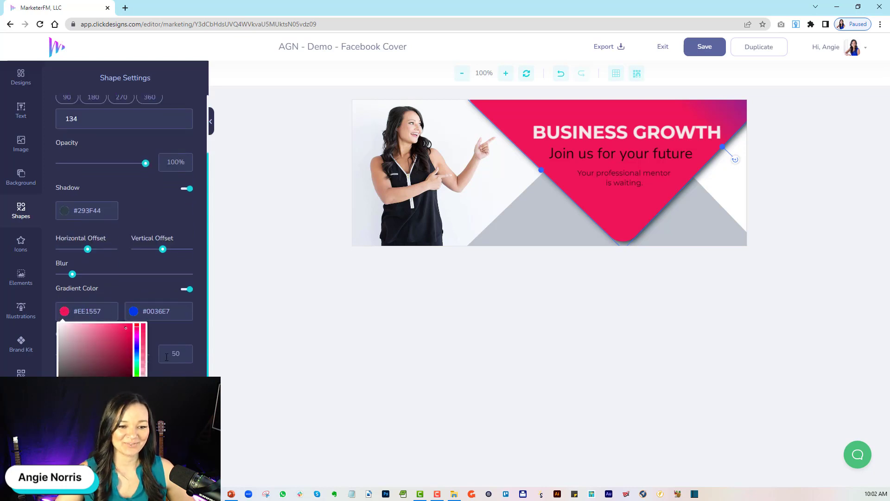
double_click(81, 314)
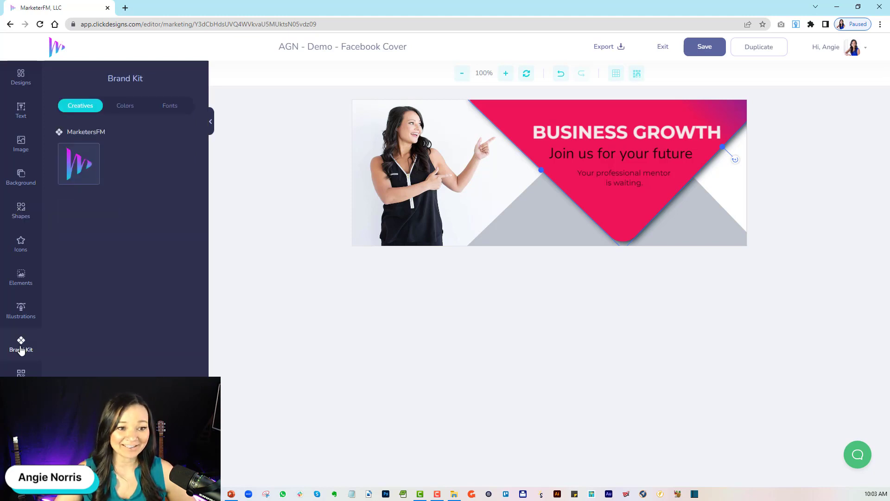
Apply the turquoise MarketersFM brand color to the triangle.
mouse_move(91, 165)
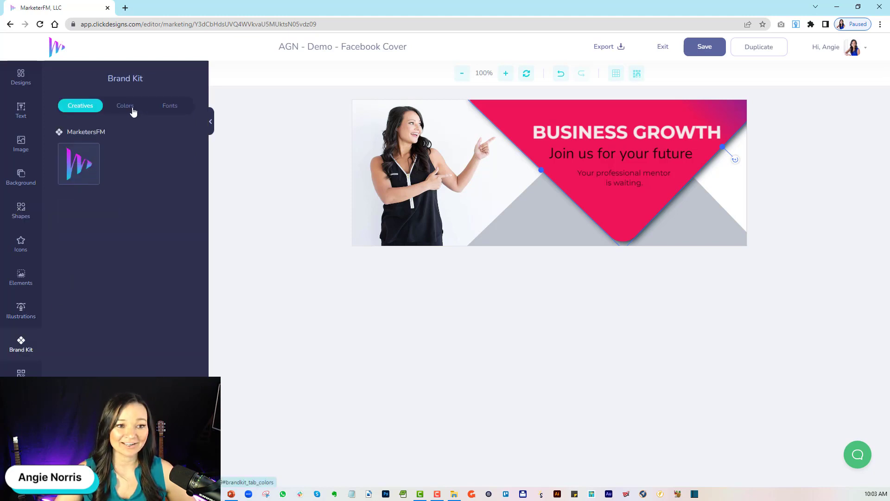
click(133, 109)
click(67, 166)
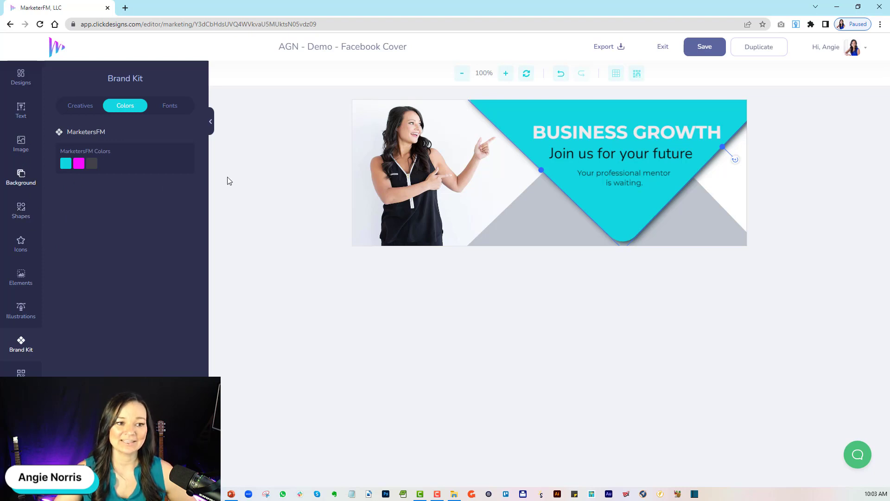
Turn on the gradient fill for the turquoise triangle and set its first gradient color to #12D6DF.
click(28, 213)
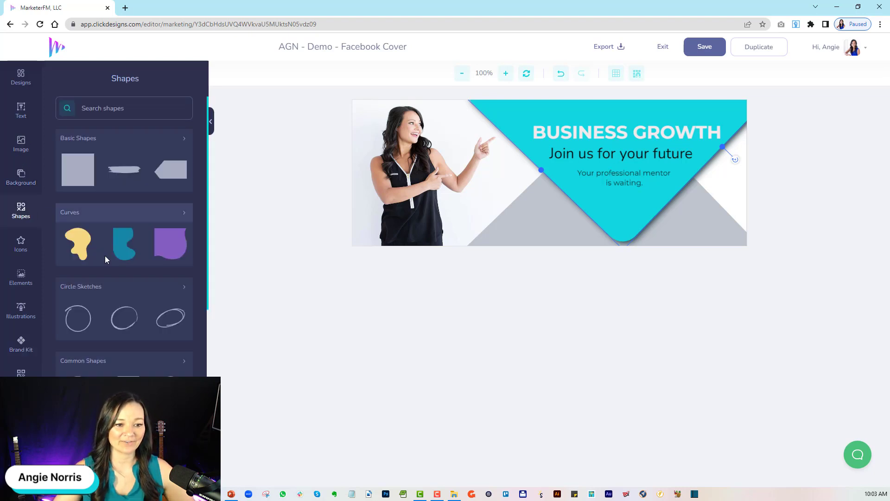
click(642, 216)
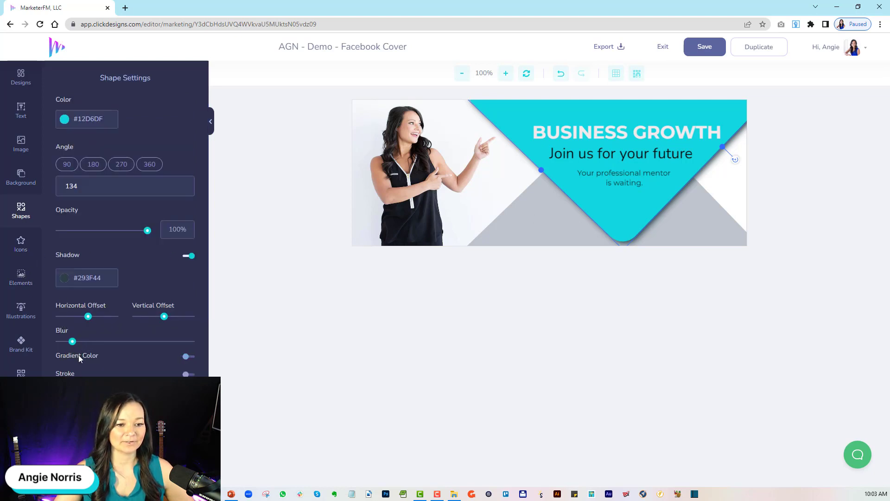
click(188, 357)
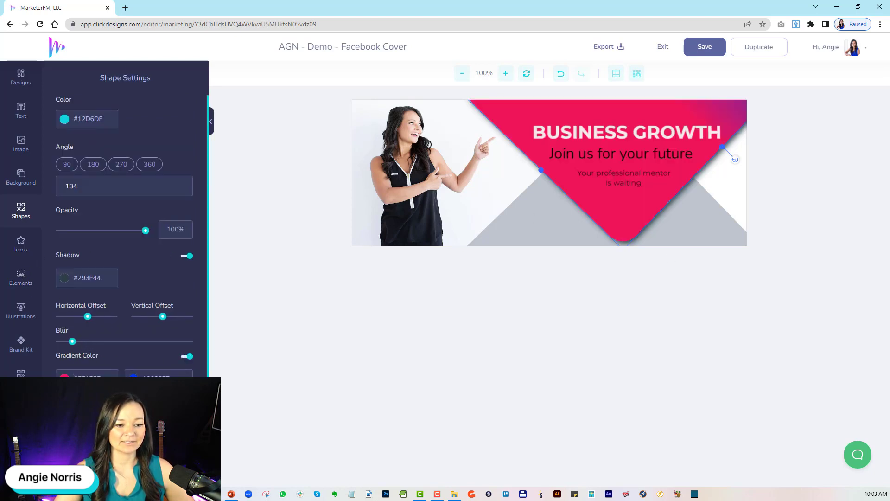
drag(74, 376, 118, 374)
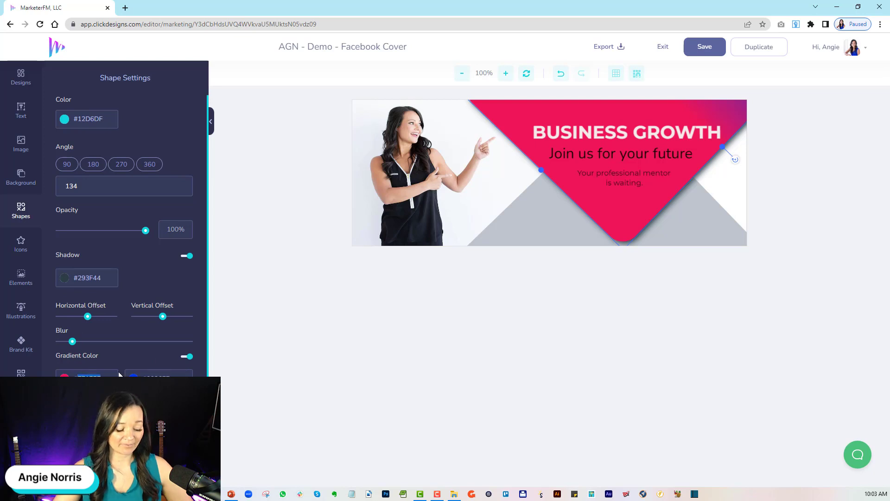
text(#12D6DF)
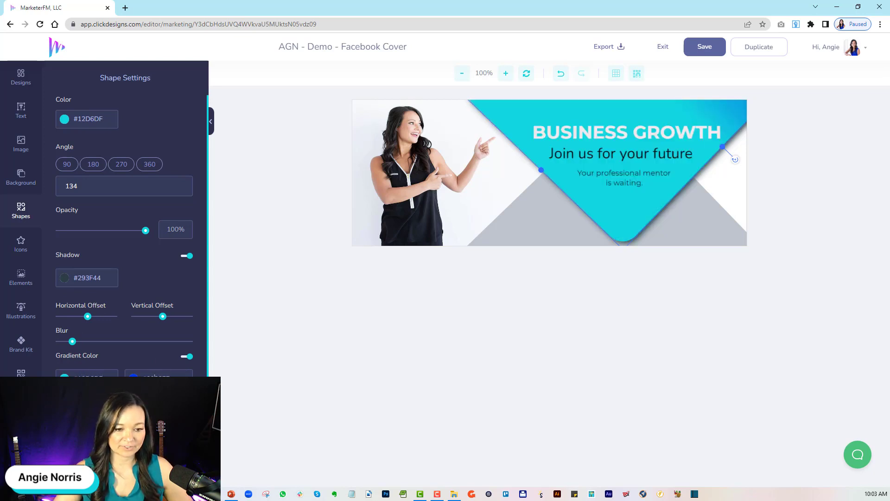
text(F70F)
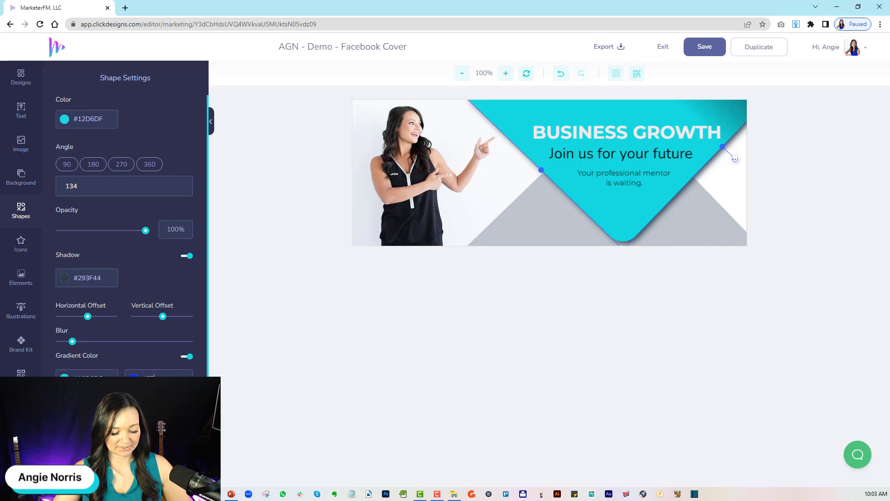
text(FF)
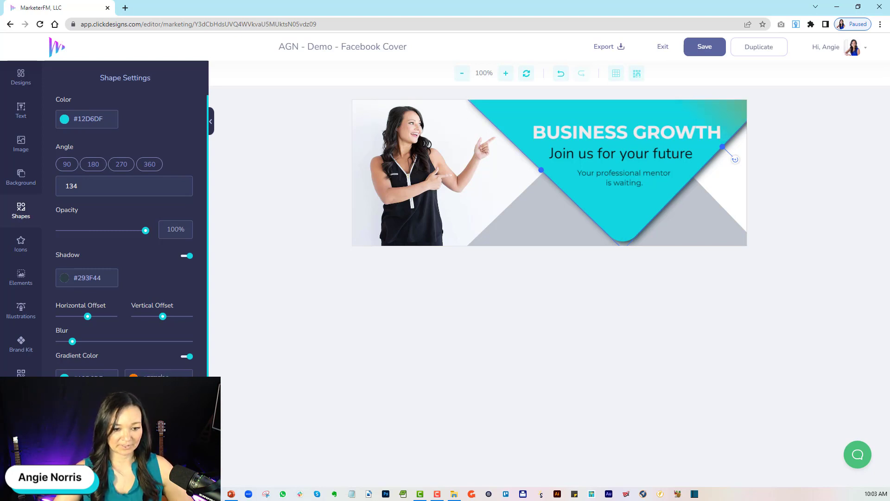
Set the triangle's second gradient color to magenta (#F70FFF) and adjust the gradient to blend from turquoise at the top to magenta at the lower tip.
double_click(158, 378)
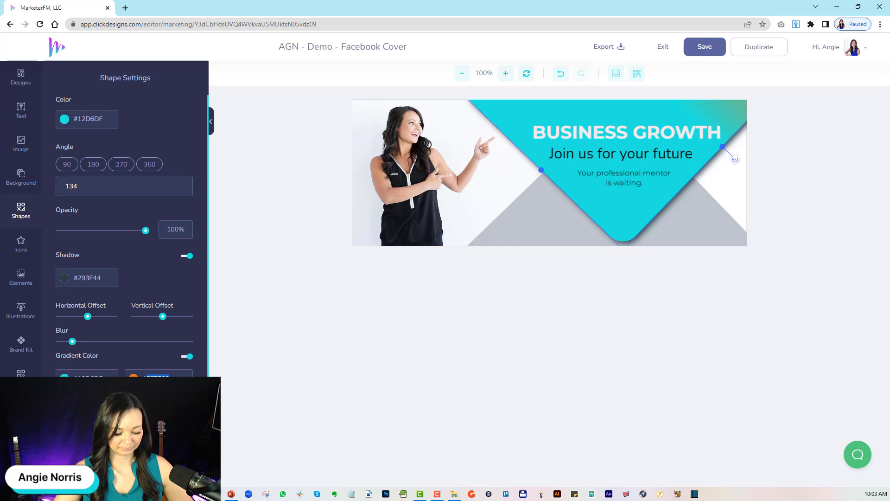
text(F70)
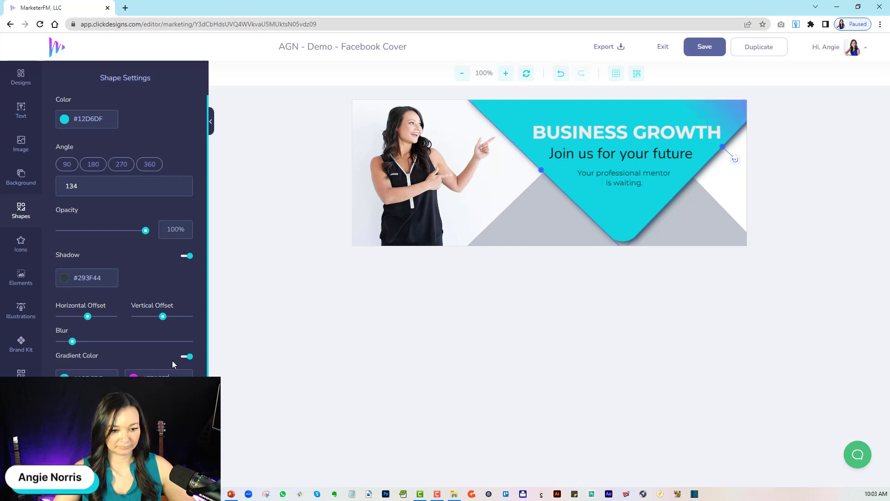
click(170, 358)
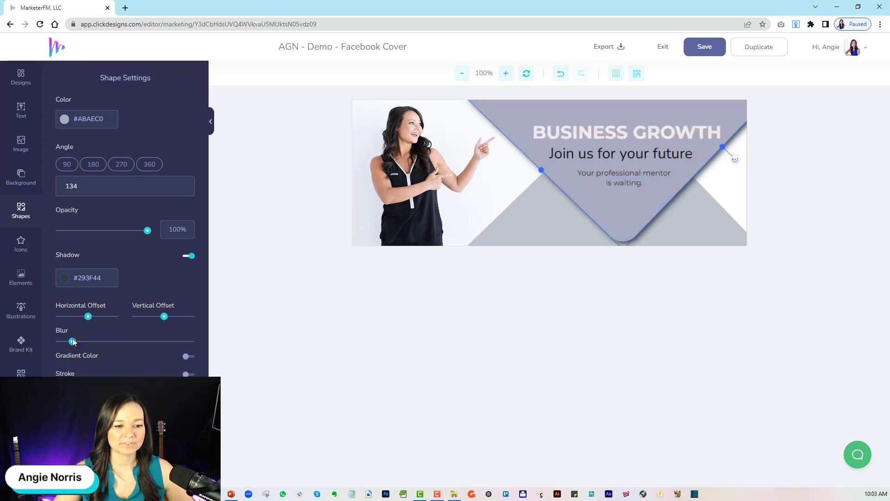
click(88, 355)
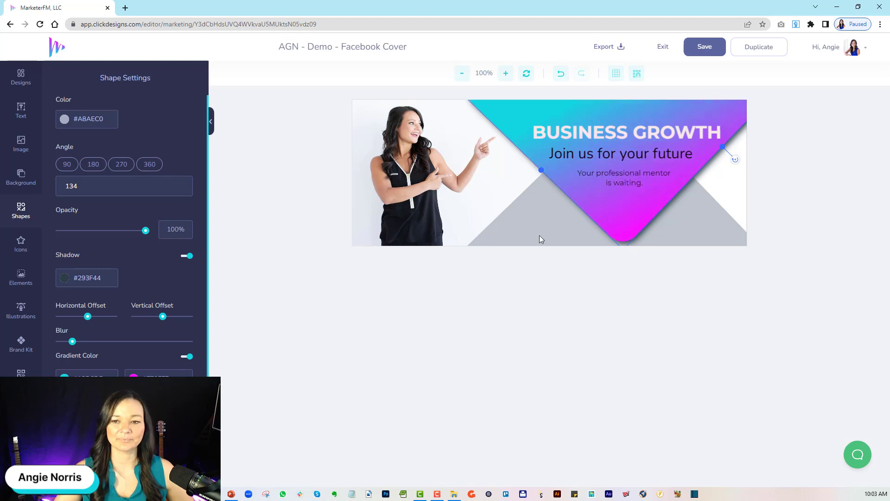
Replace the "BUSINESS GROWTH" headline text with "MY NEW FAVORITE".
click(592, 142)
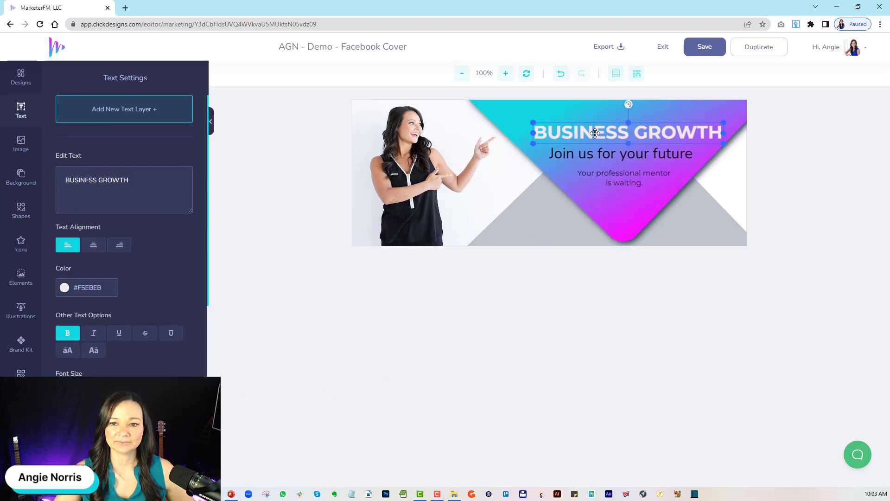
drag(136, 181, 38, 178)
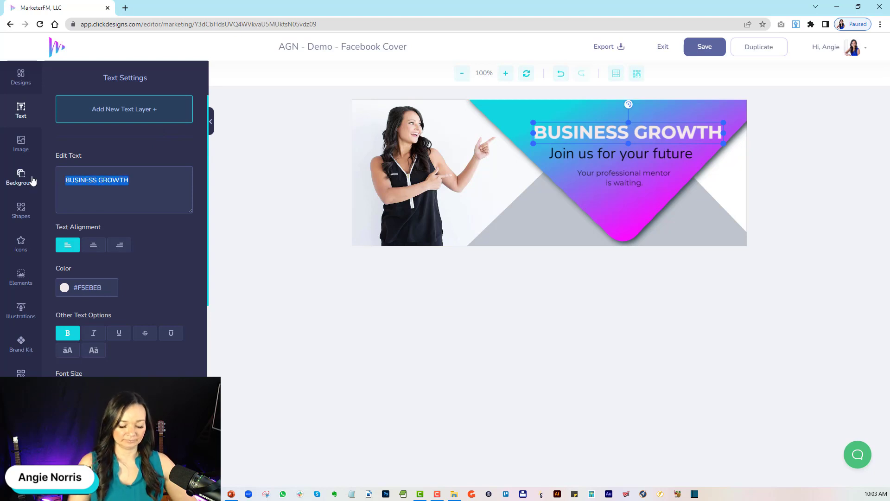
text(MY NEW FAV)
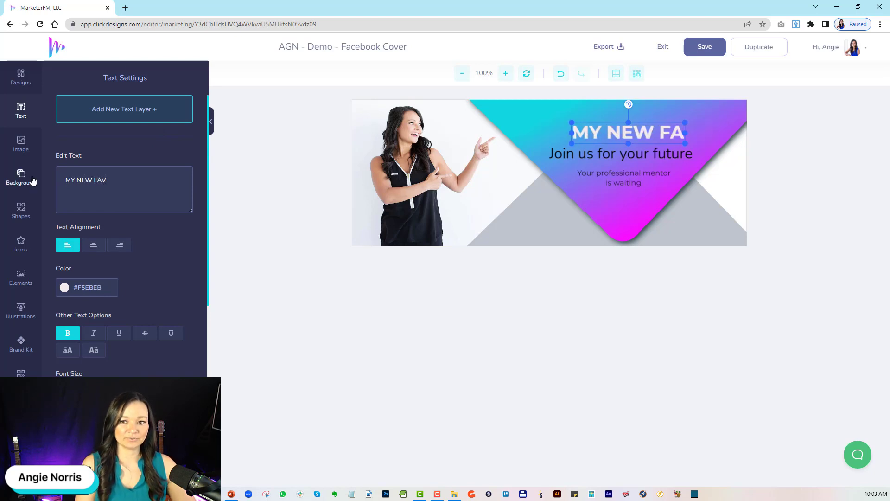
text(ORITE)
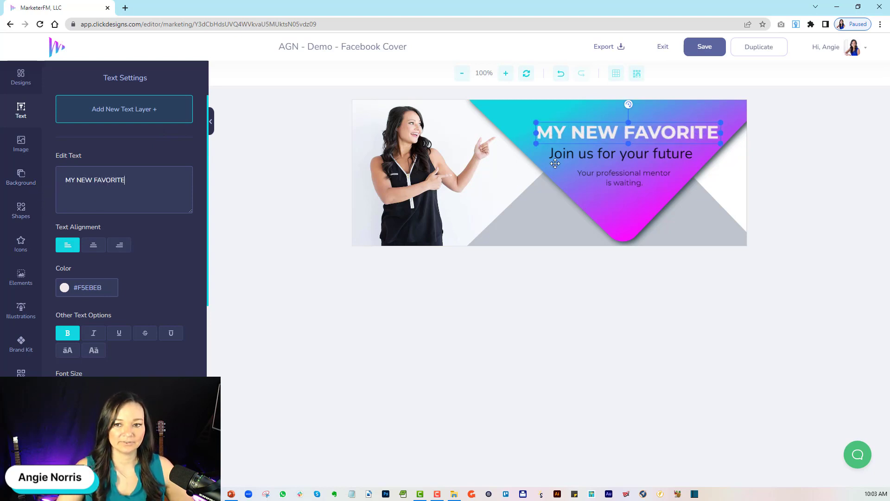
Color the "Join us for your future" line white (#FFFFFF) and change its text to "DESIGN TOOL".
click(584, 159)
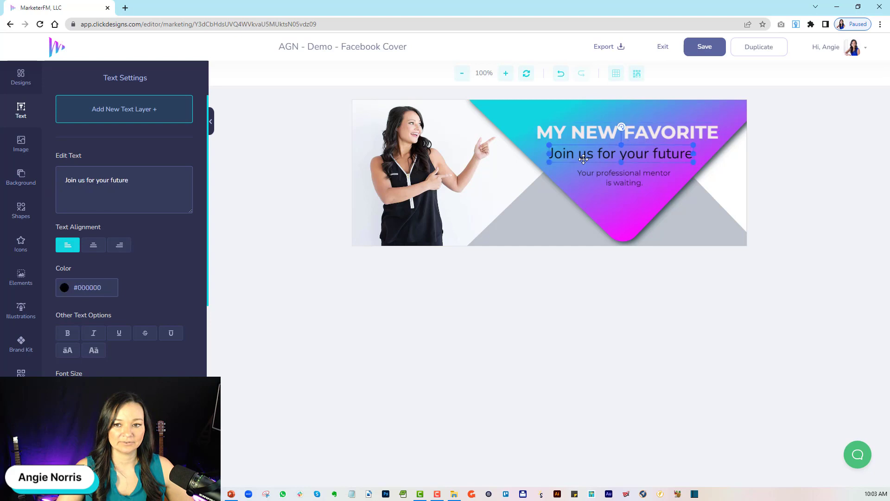
click(69, 291)
click(60, 300)
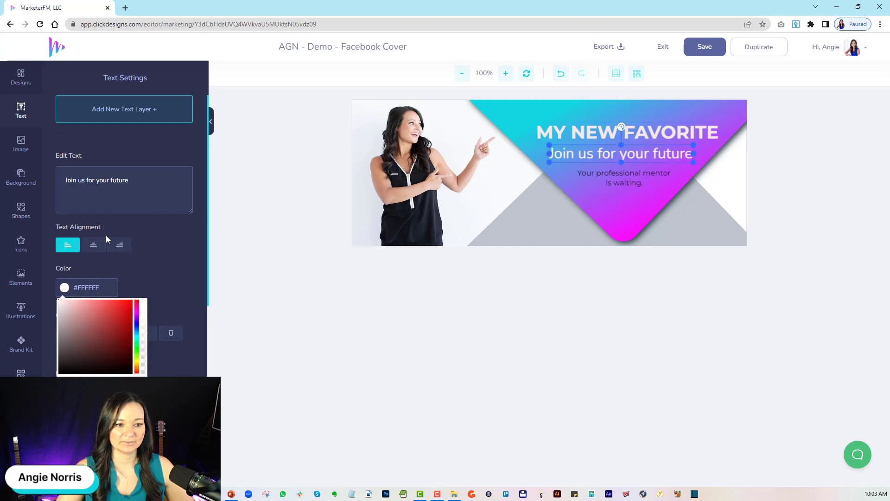
drag(131, 180, 52, 177)
text(DESIG)
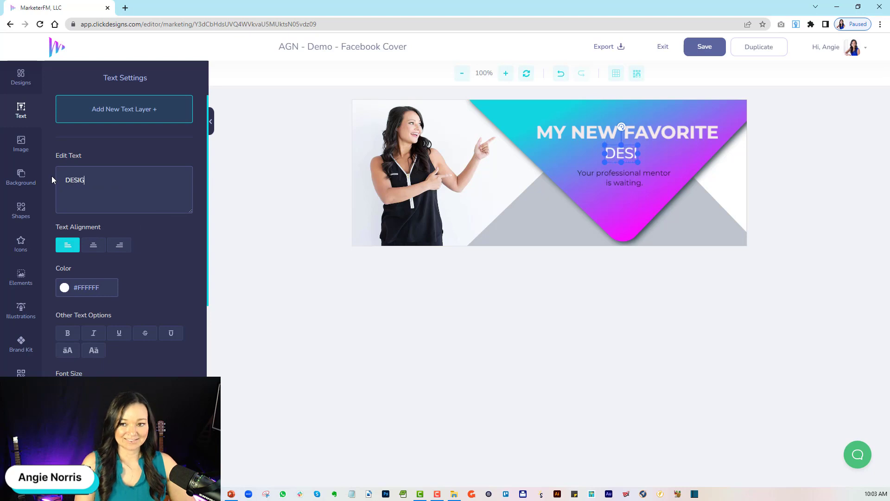
text(N TOOL)
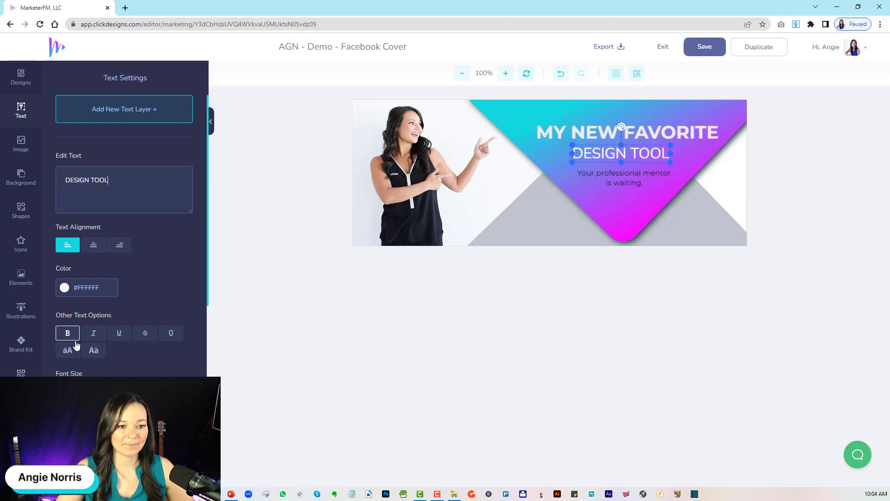
Enlarge the "DESIGN TOOL" text to nearly the width of the headline above it and make it bold.
mouse_move(74, 392)
mouse_down()
mouse_move(67, 392)
mouse_move(84, 392)
mouse_up()
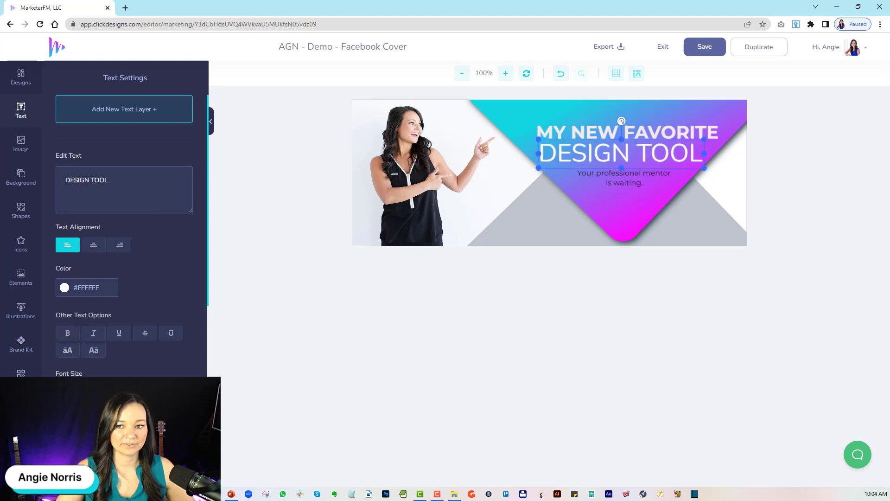
click(67, 332)
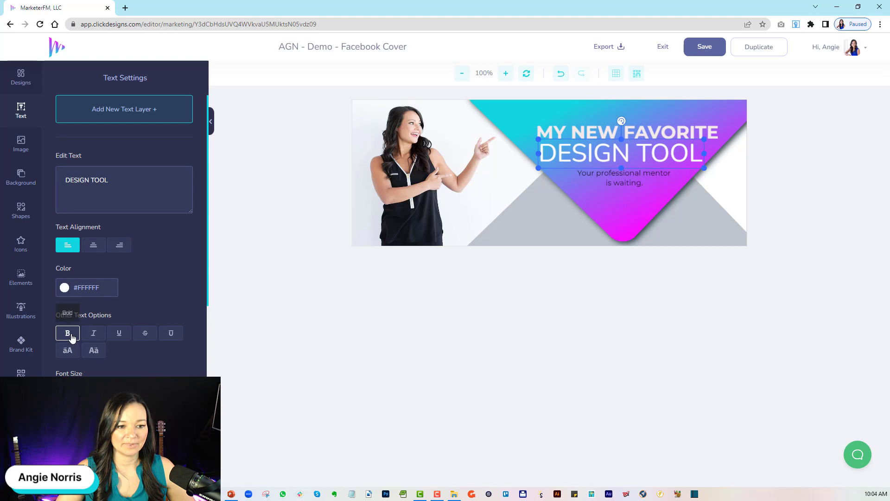
Remove the bold from "MY NEW FAVORITE" and shift it and the "DESIGN TOOL" line slightly upward on the triangle.
click(569, 135)
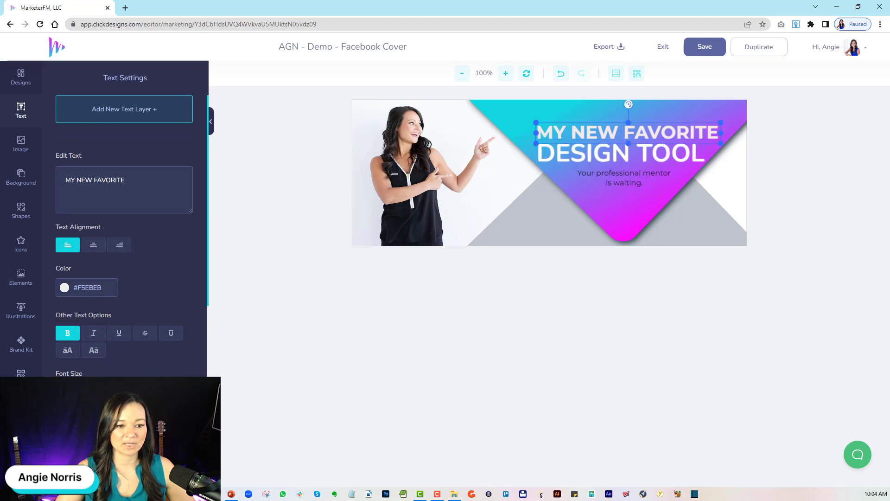
click(68, 333)
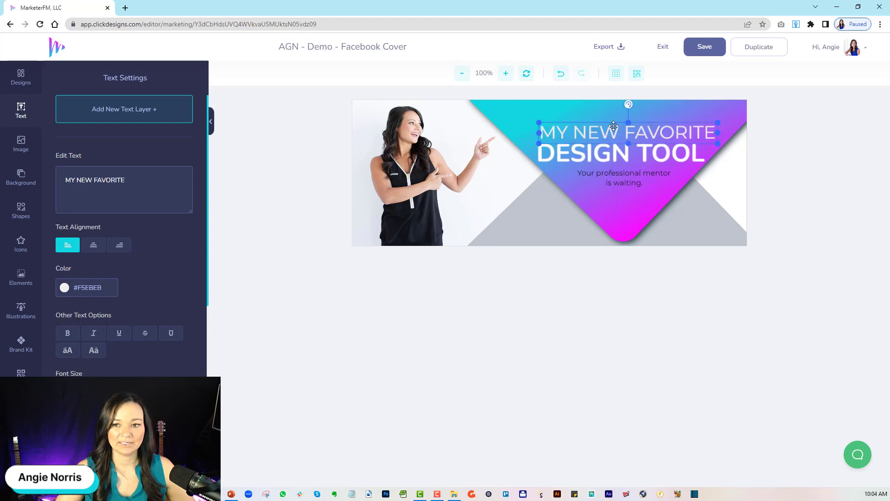
drag(607, 133, 598, 125)
click(621, 156)
drag(621, 155, 621, 149)
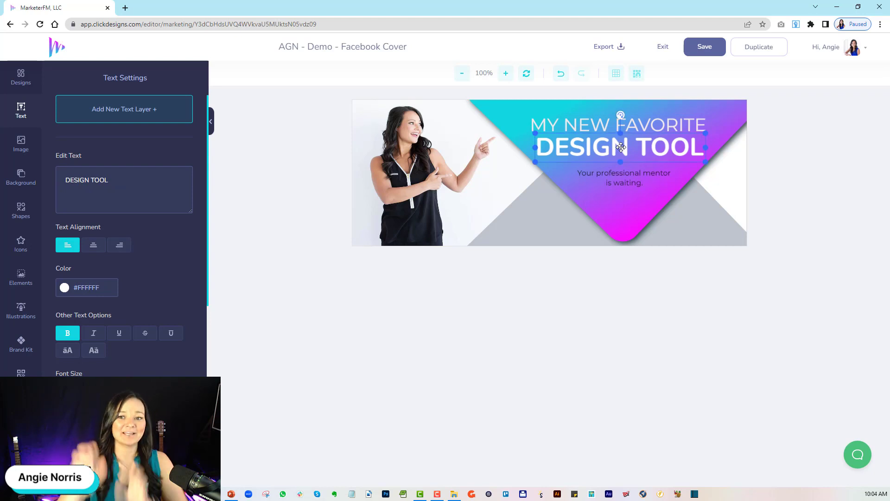
Color the "Your professional mentor is waiting." text white (#FFFFFF).
click(621, 180)
click(67, 288)
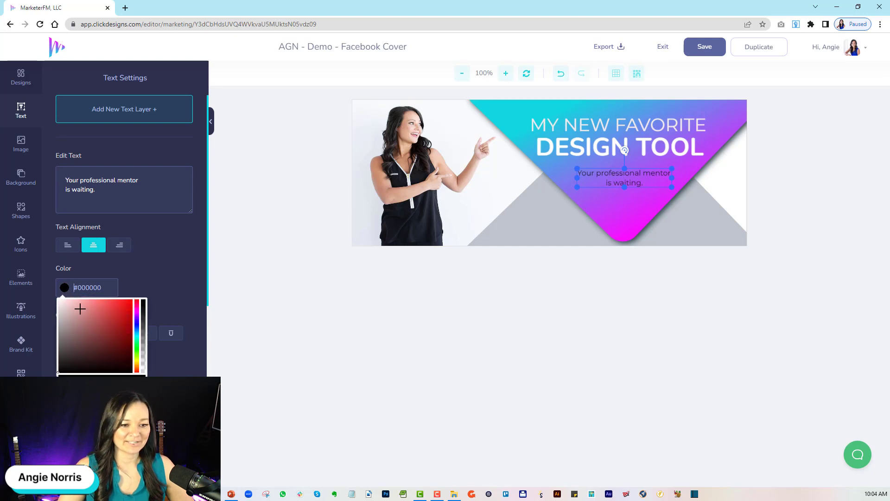
click(86, 356)
drag(86, 356, 37, 280)
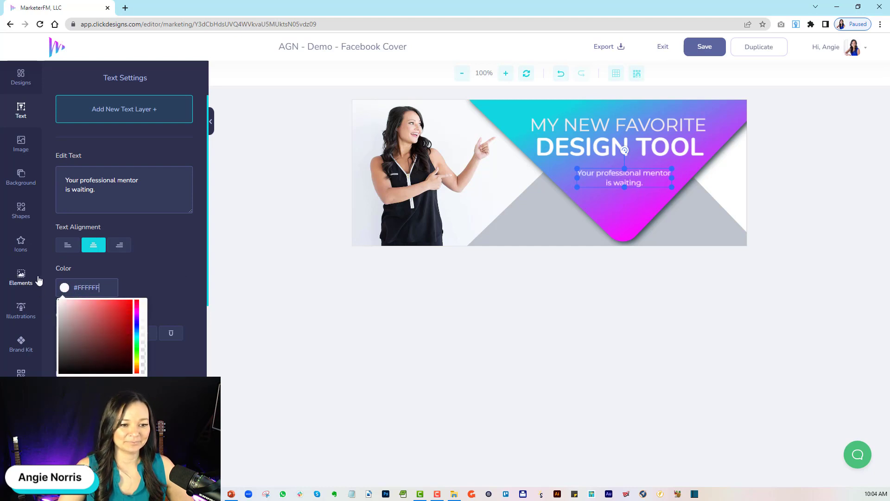
Replace the tagline below "DESIGN TOOL" with "SAVES ME TIME, MONEY" on one line and "& HEADACHE" on the next.
click(627, 176)
drag(646, 185, 569, 166)
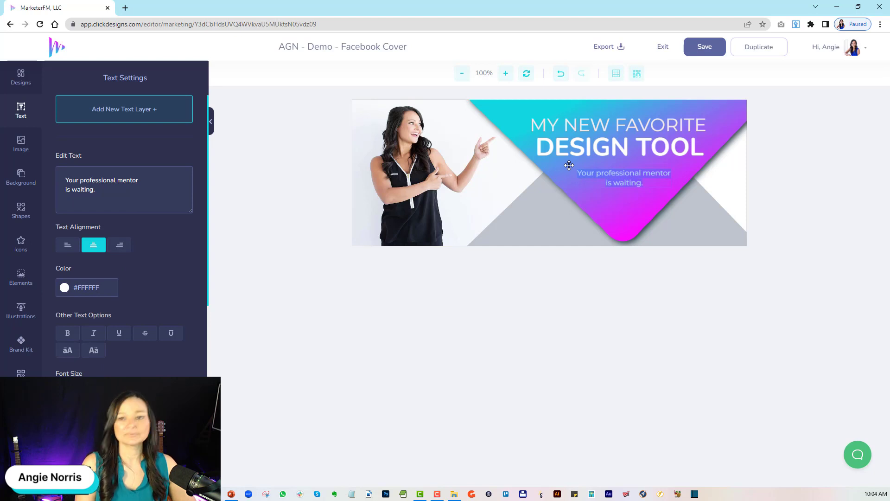
text(SA)
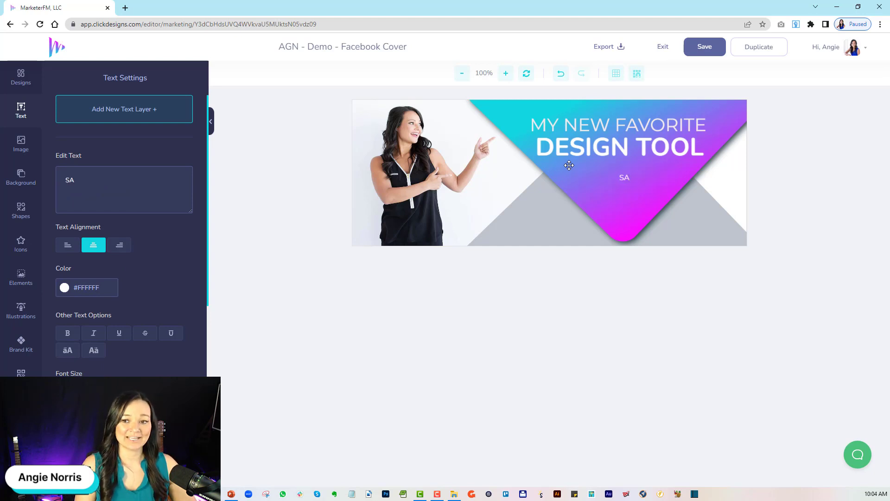
text(VES ME TIME, )
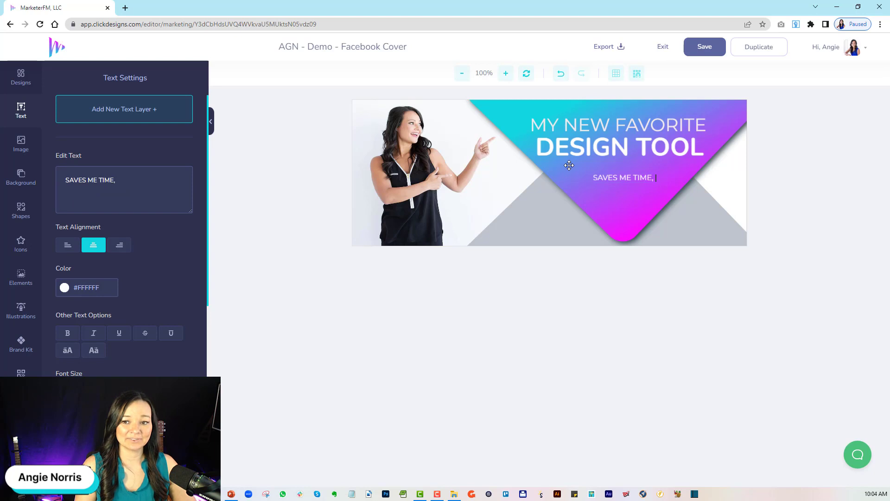
text(MONEY &)
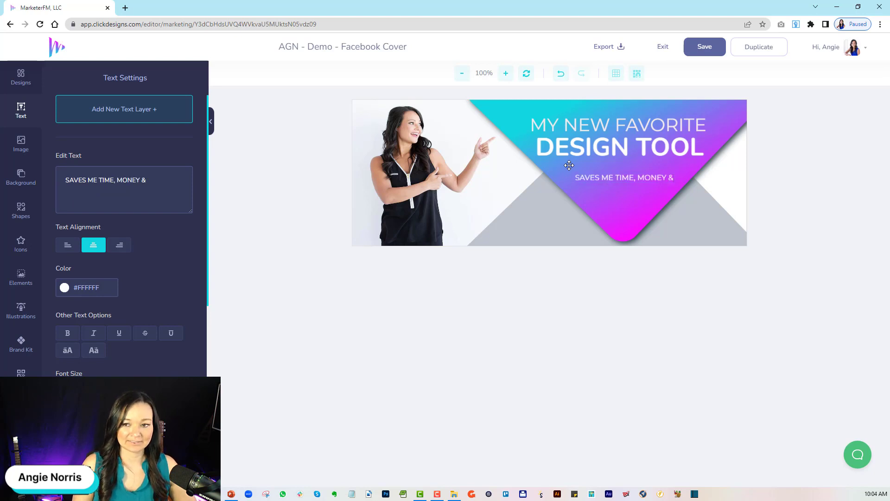
key(BackSpace)
key(BackSpace)
key(BackSpace)
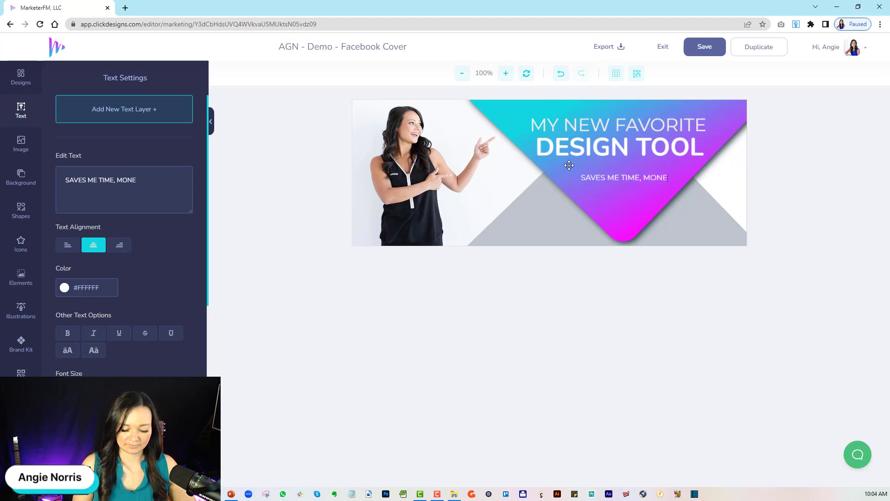
text(Y)
key(Return)
text(&)
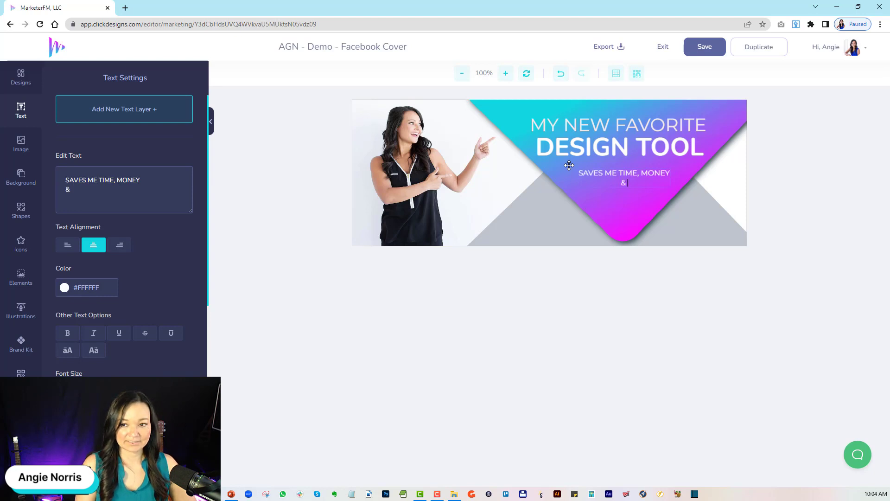
text( HEAACH)
key(BackSpace)
key(BackSpace)
key(BackSpace)
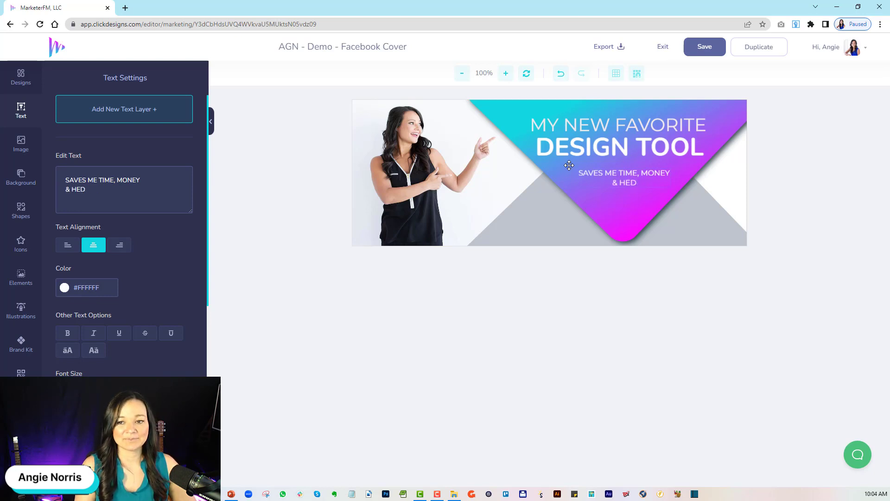
text(HE)
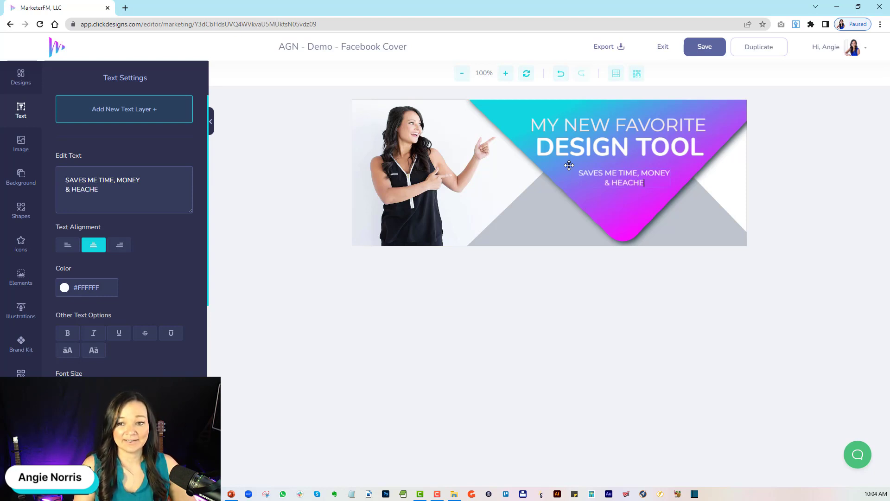
key(BackSpace)
key(BackSpace)
key(BackSpace)
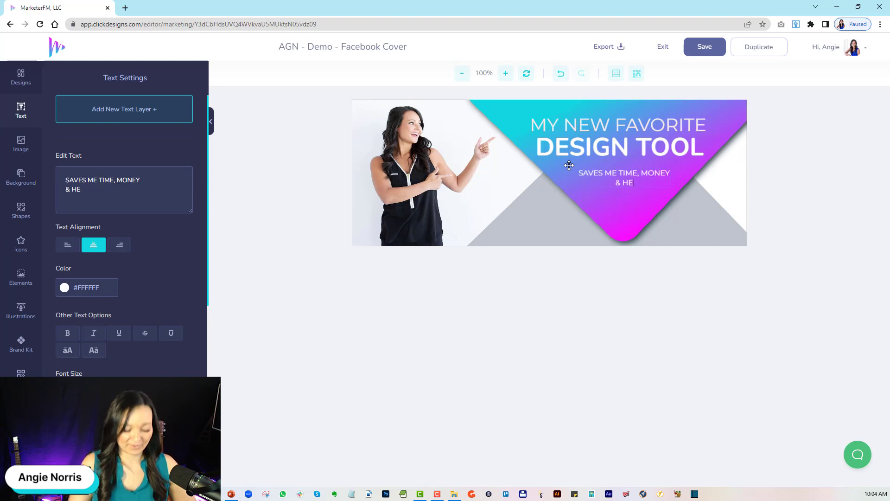
text(ADACHE)
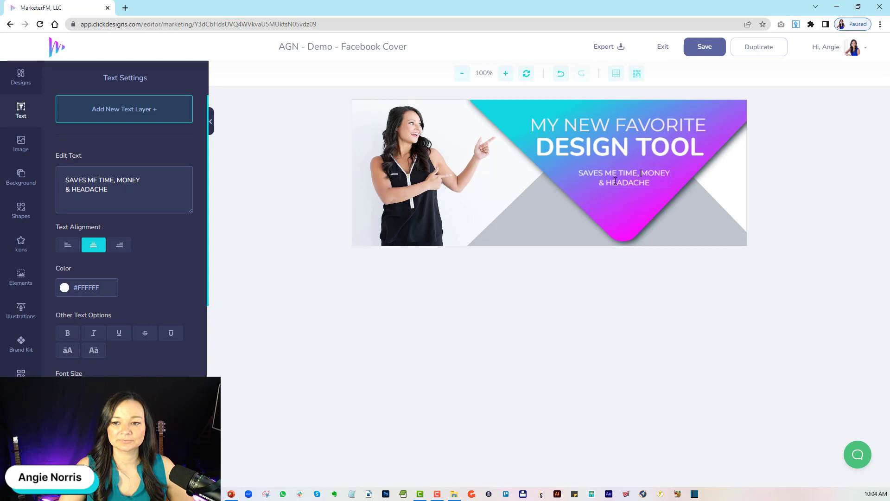
click(625, 143)
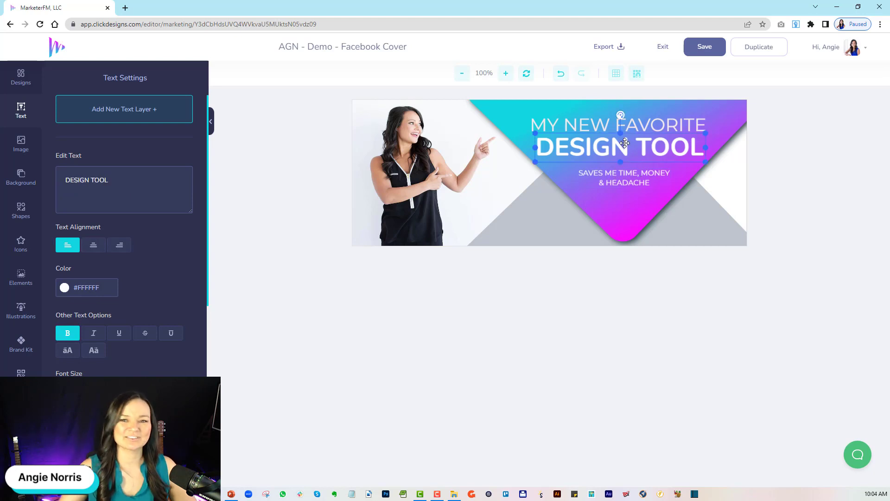
click(632, 165)
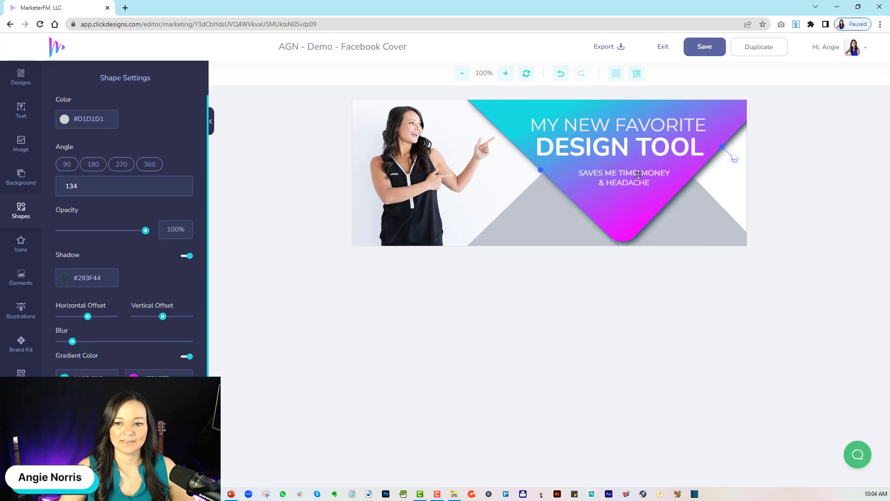
click(639, 178)
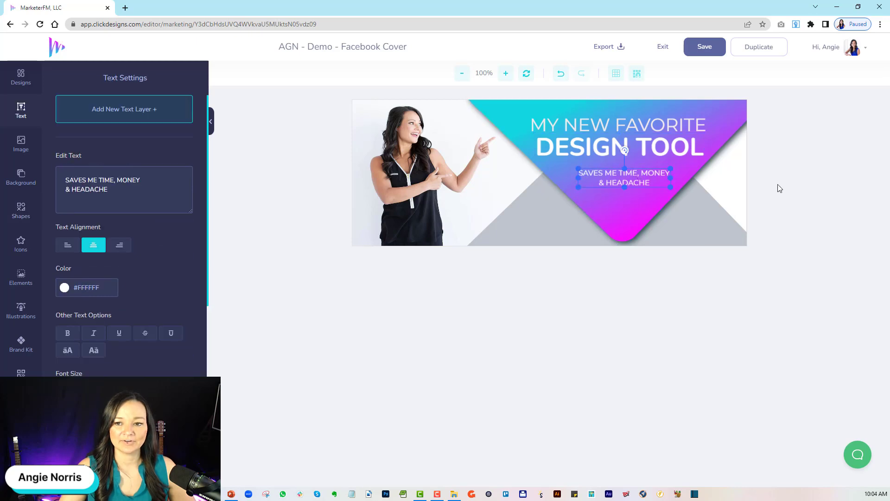
Recolor the gray triangle behind the gradient shape with the turquoise from the MarketersFM brand colors.
click(516, 235)
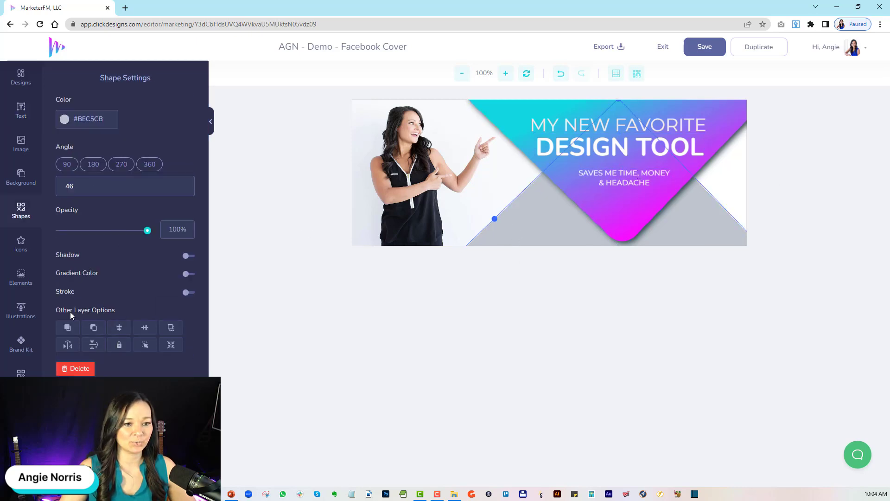
click(21, 343)
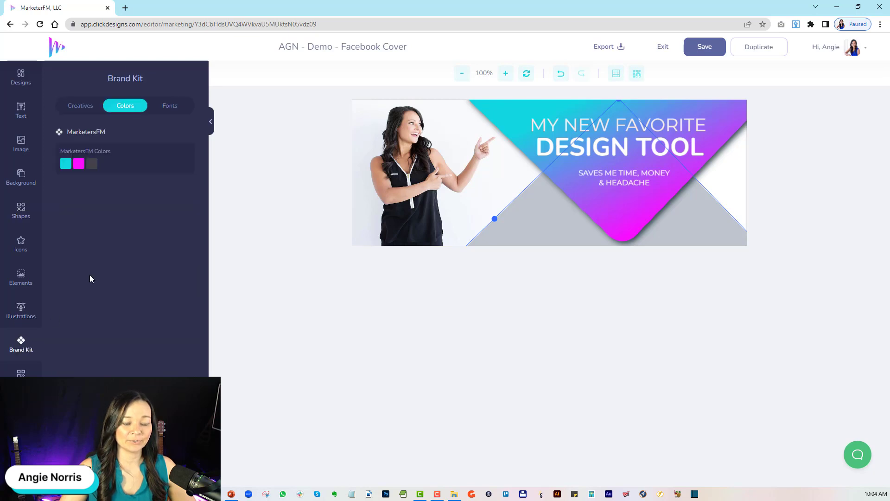
click(65, 164)
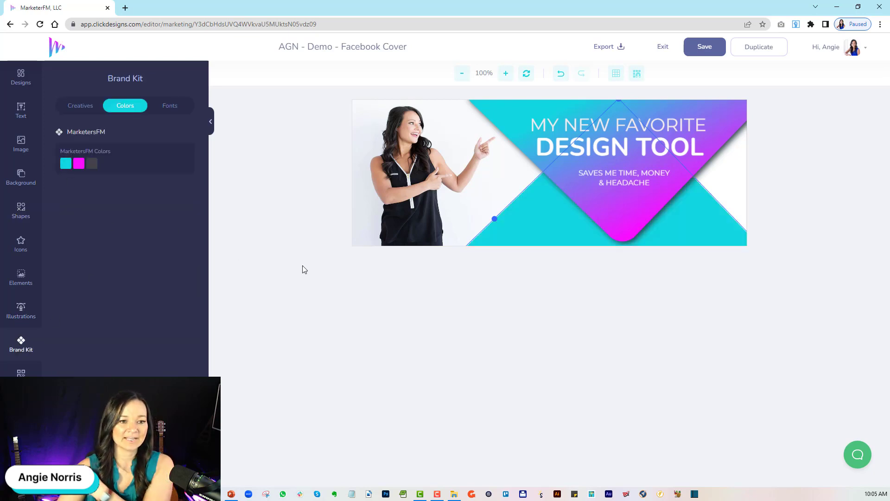
Search the shapes for "button", add the rounded red outline button, and place it centered below the tagline.
click(21, 218)
scroll(147, 297, down, 5)
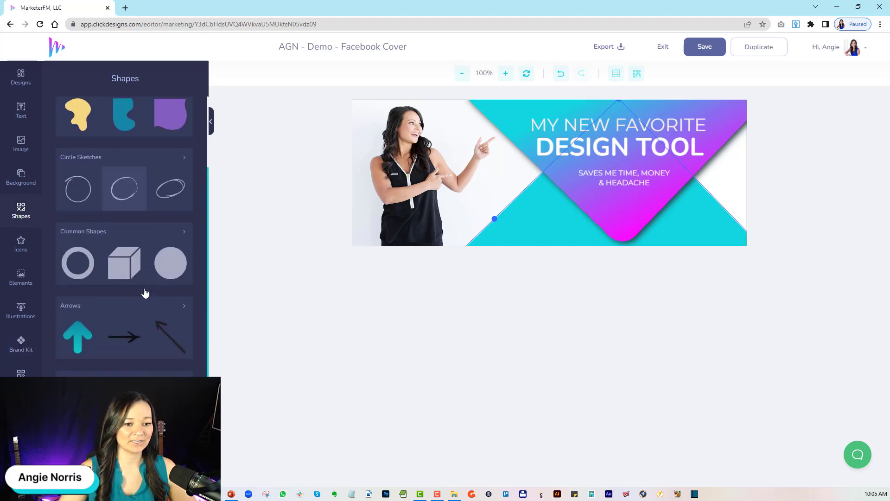
scroll(144, 293, up, 5)
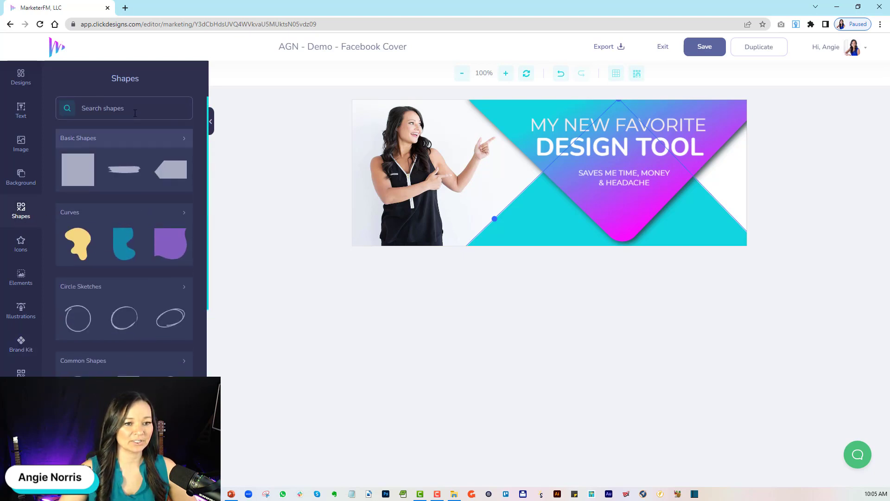
click(131, 109)
text(button)
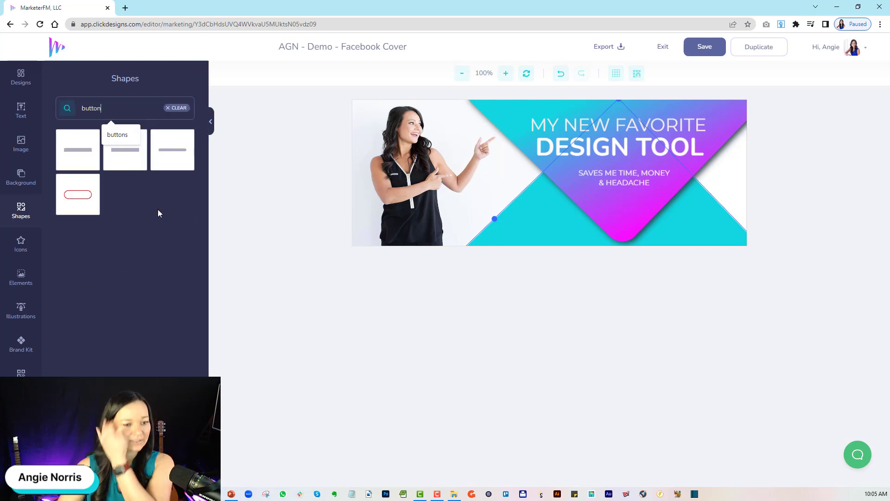
click(80, 197)
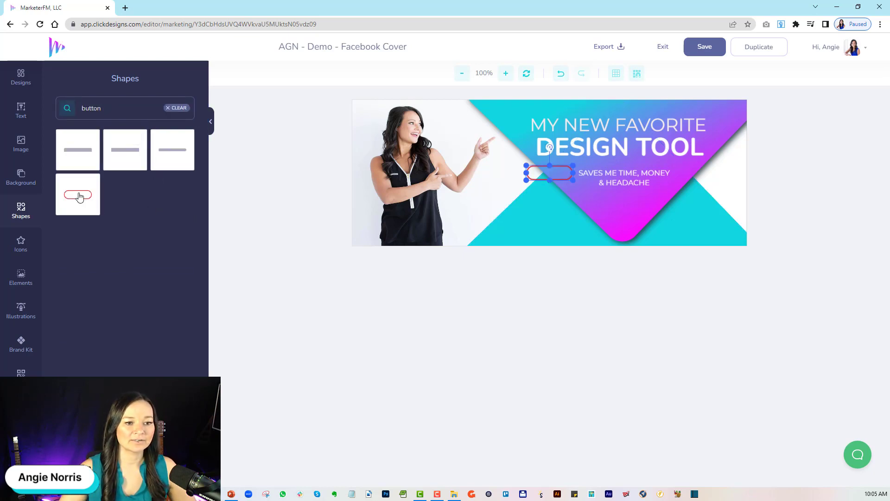
drag(532, 178, 605, 210)
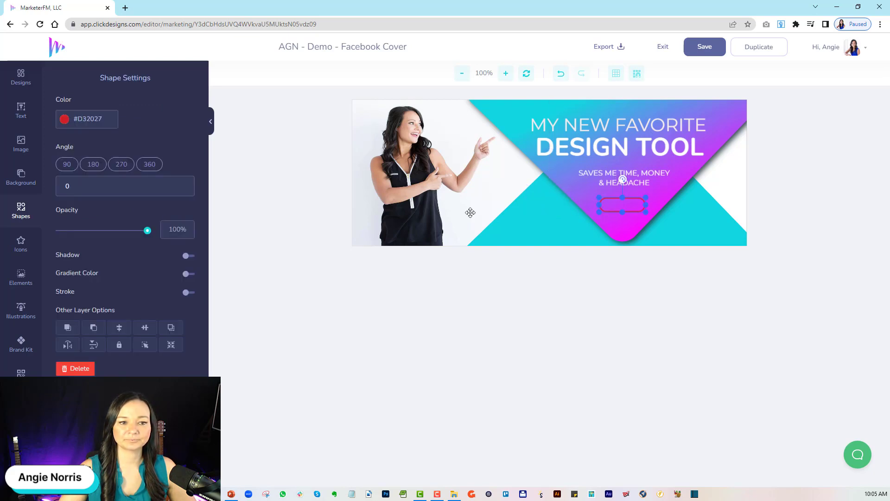
Change the outline button's color to white (#FFFFFF).
click(65, 120)
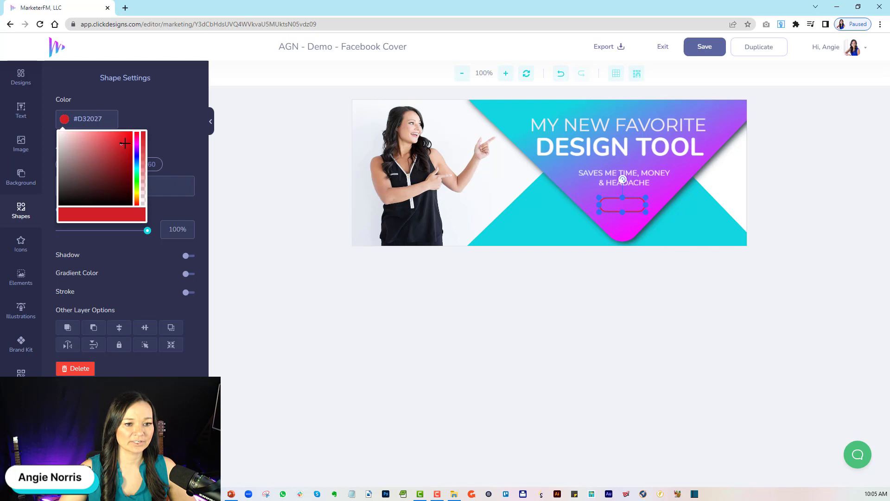
drag(122, 145, 47, 124)
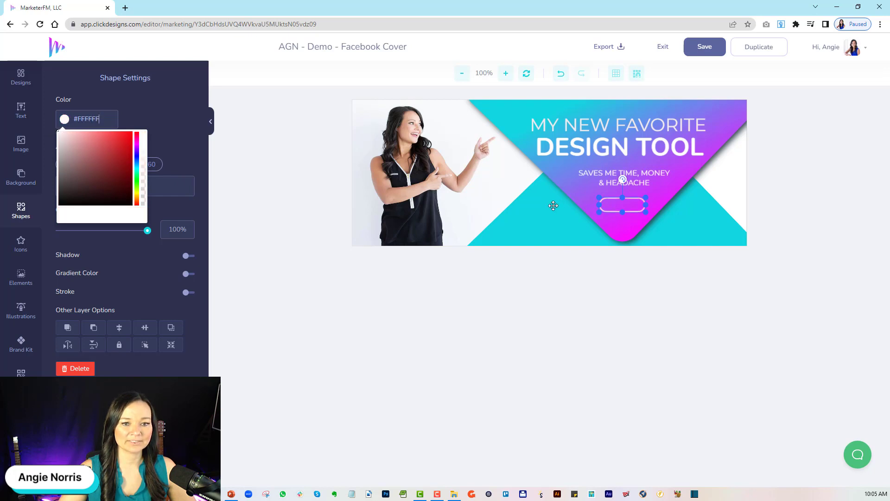
click(523, 336)
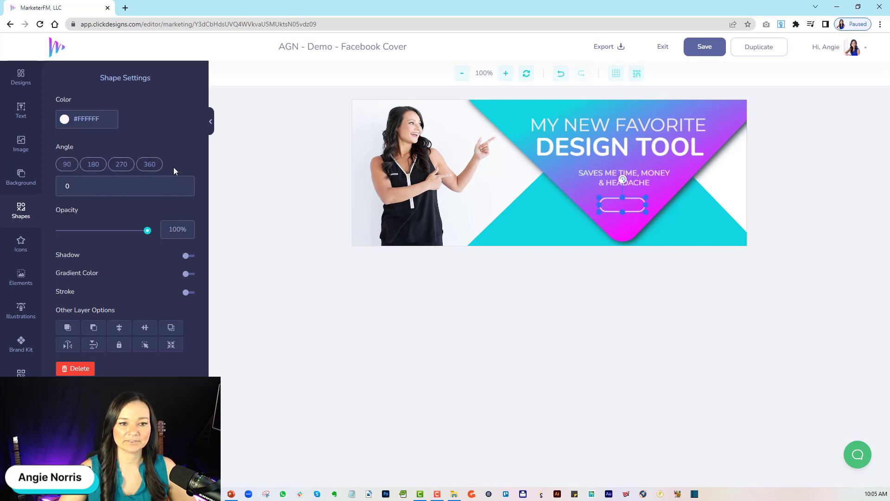
Add a new text layer reading "ClickDesigns.App" to the cover.
click(35, 113)
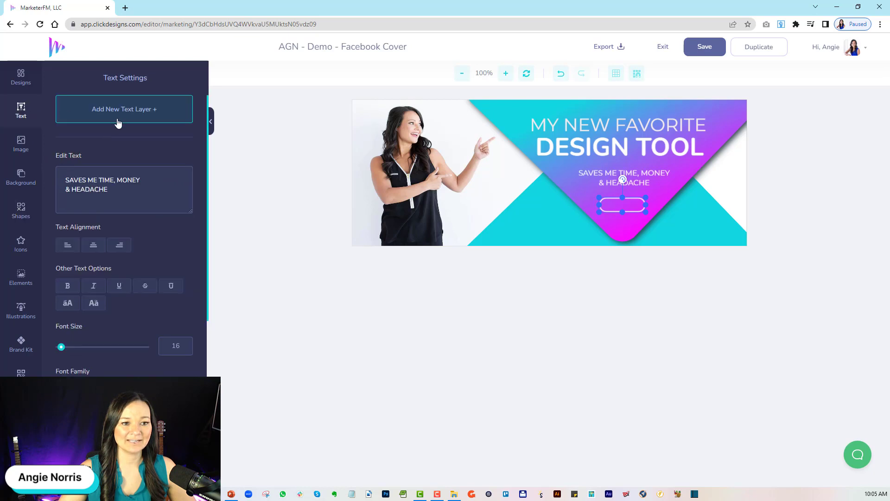
click(131, 108)
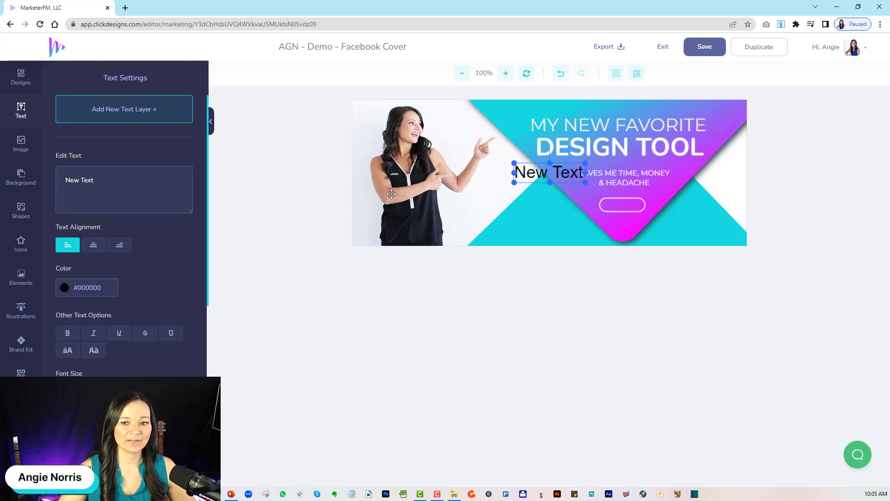
triple_click(109, 188)
text(CLick)
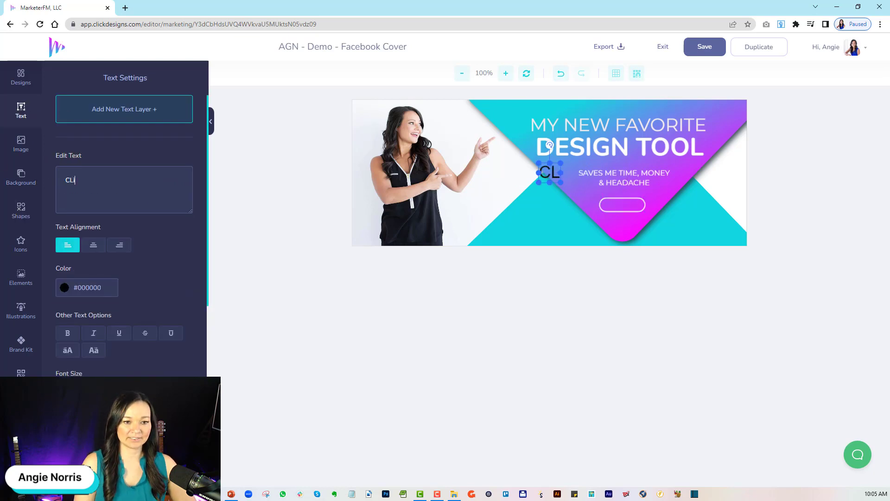
key(BackSpace)
key(BackSpace)
key(BackSpace)
key(BackSpace)
text(lickDEs)
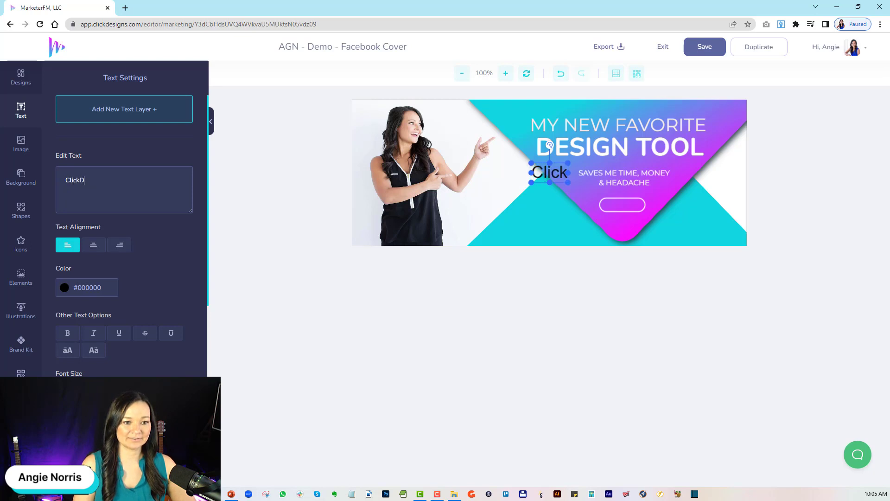
key(BackSpace)
key(BackSpace)
text(esigns.)
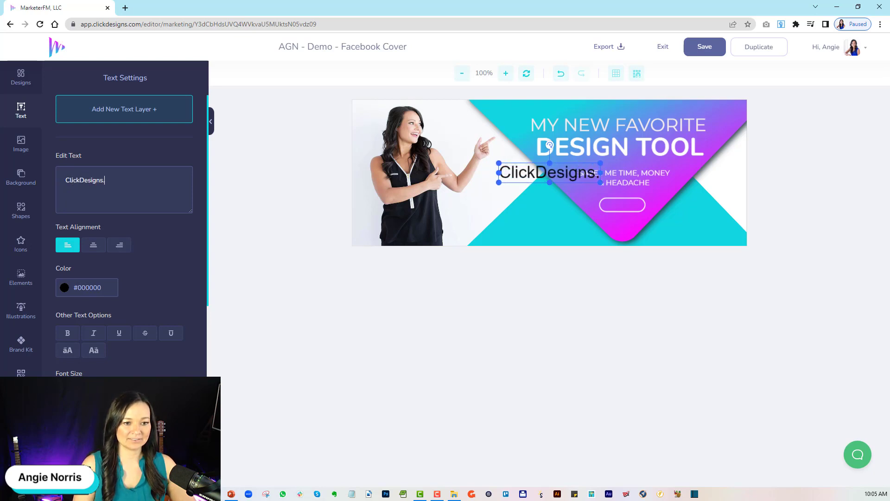
text(App)
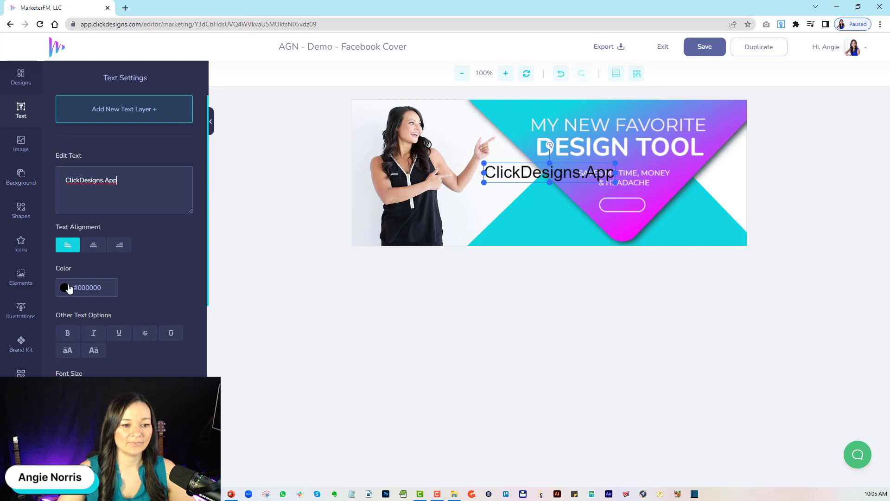
Change the "ClickDesigns.App" text to white (#FFFFFF), shrink it, and place it over the outline button below the tagline.
click(76, 294)
click(62, 301)
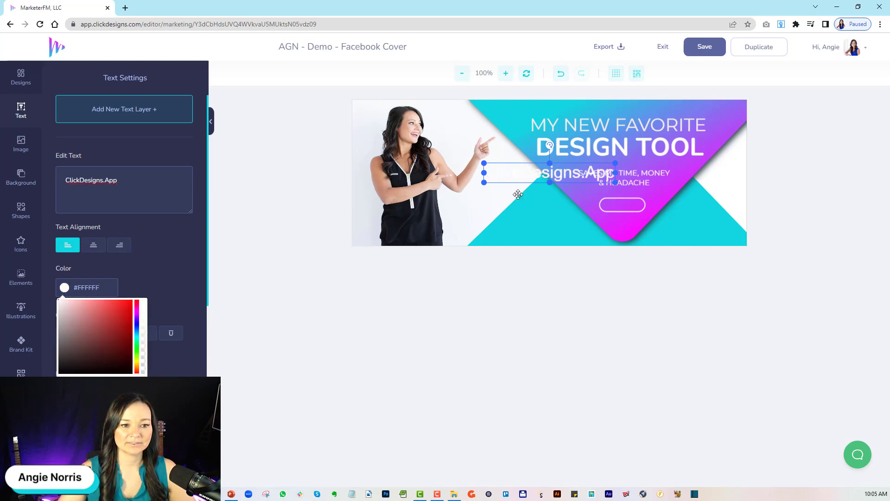
drag(539, 182, 611, 212)
drag(688, 213, 669, 210)
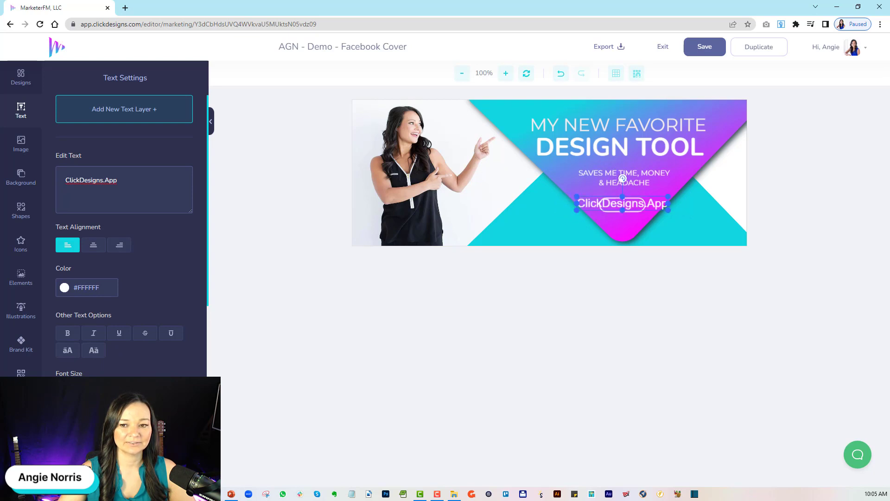
Shift the gradient triangle up, and place the "ClickDesigns.App" text with the outline button widened around it beneath the triangle's tip.
click(709, 103)
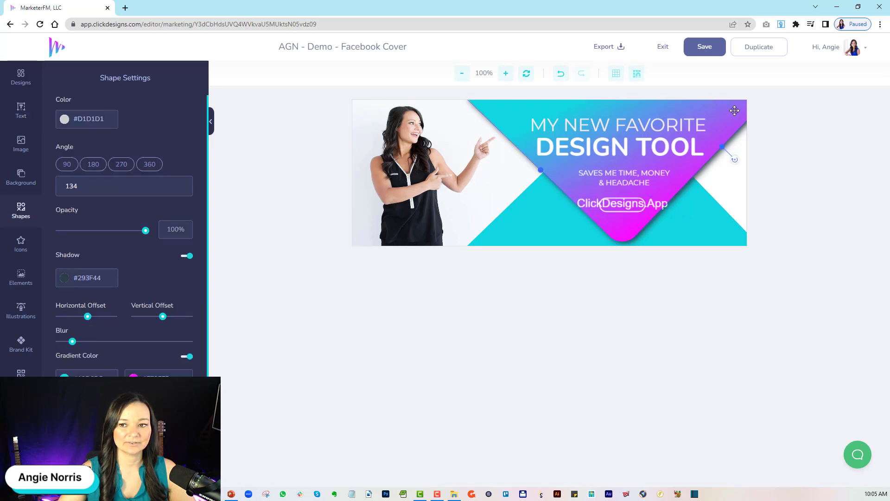
drag(732, 114, 730, 91)
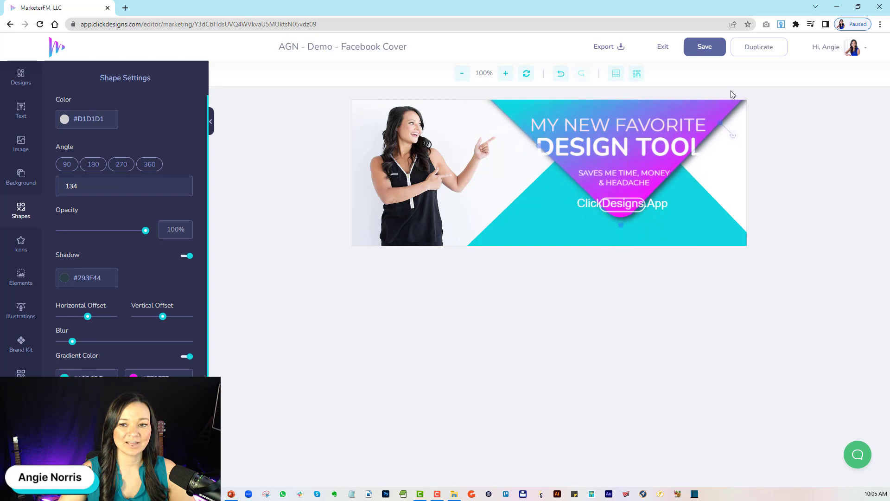
drag(663, 203, 674, 231)
click(643, 212)
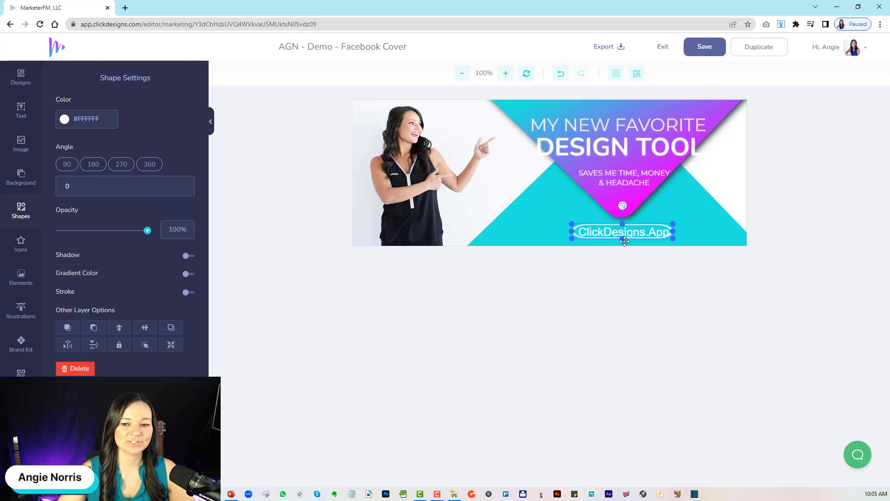
click(636, 233)
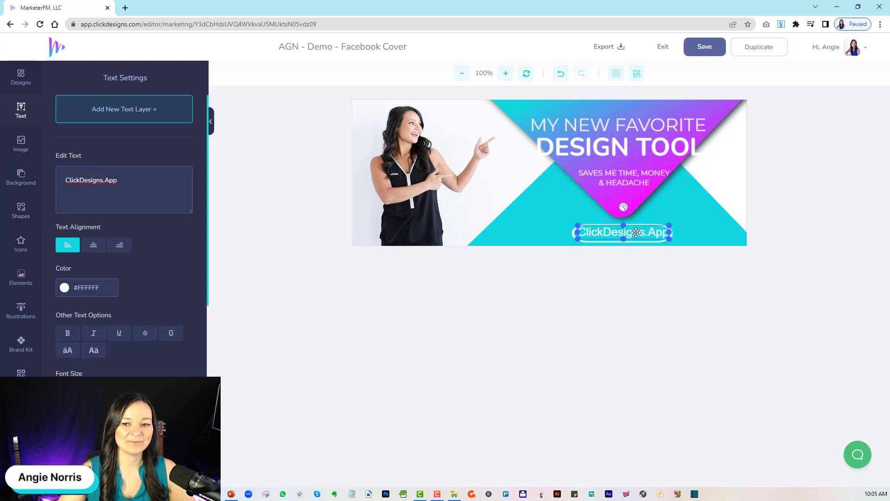
drag(642, 233, 643, 234)
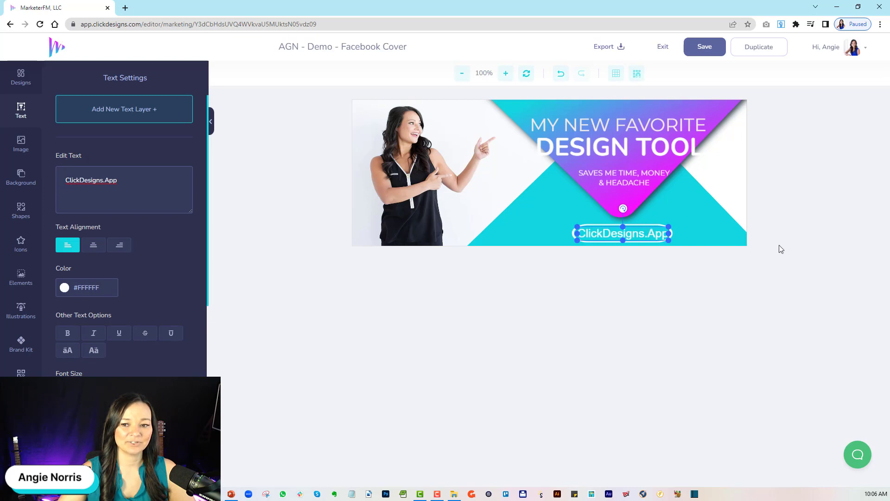
Move both headline lines and the tagline together slightly upward within the gradient triangle.
click(657, 141)
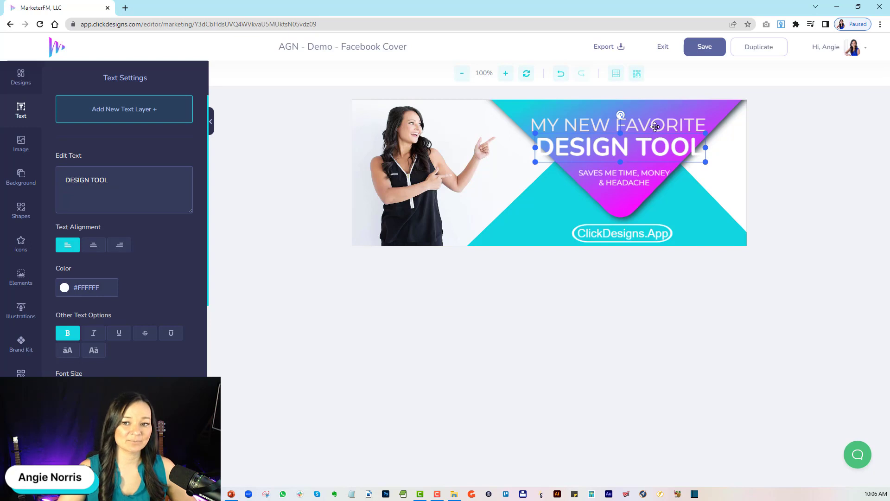
shift+click(654, 127)
shift+click(647, 175)
key(Up)
key(Up)
key(Up)
key(Up)
key(Up)
key(Up)
key(Up)
key(Up)
key(Up)
key(Up)
key(Up)
key(Up)
key(Up)
key(Up)
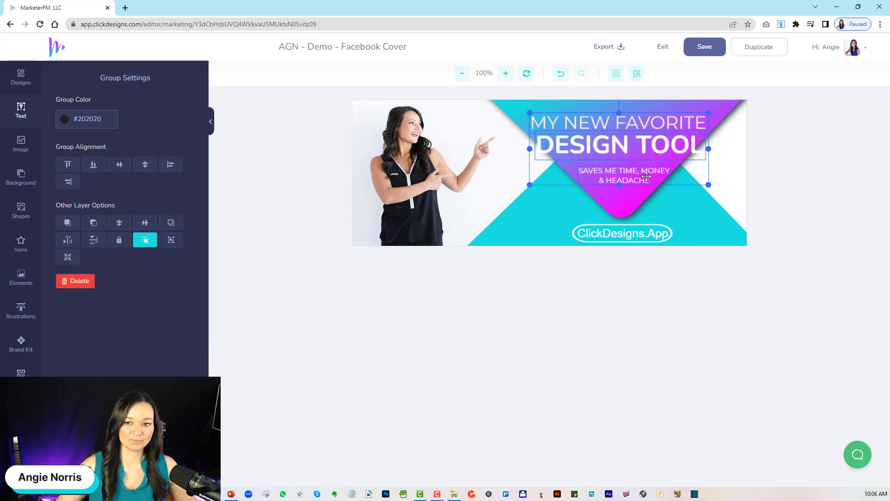
key(Up)
key(Up)
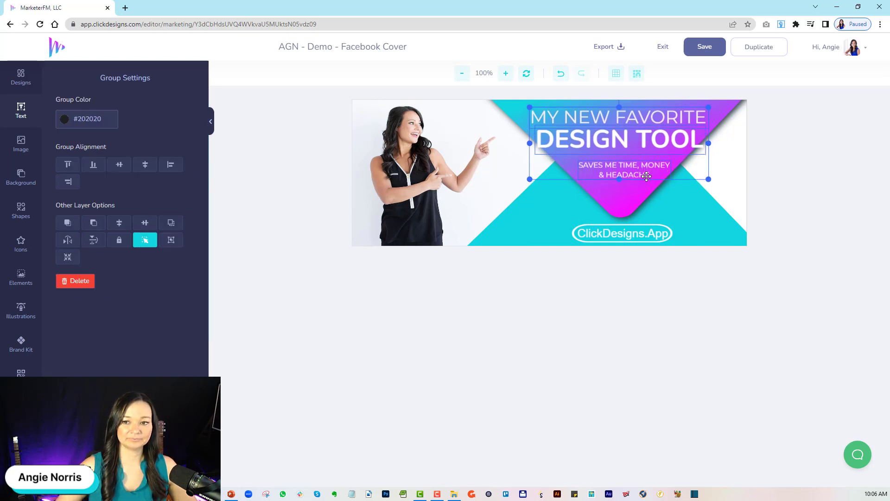
double_click(818, 140)
Shrink the "DESIGN TOOL" headline to fit centered inside the gradient triangle, and move the tagline closer beneath it.
click(428, 169)
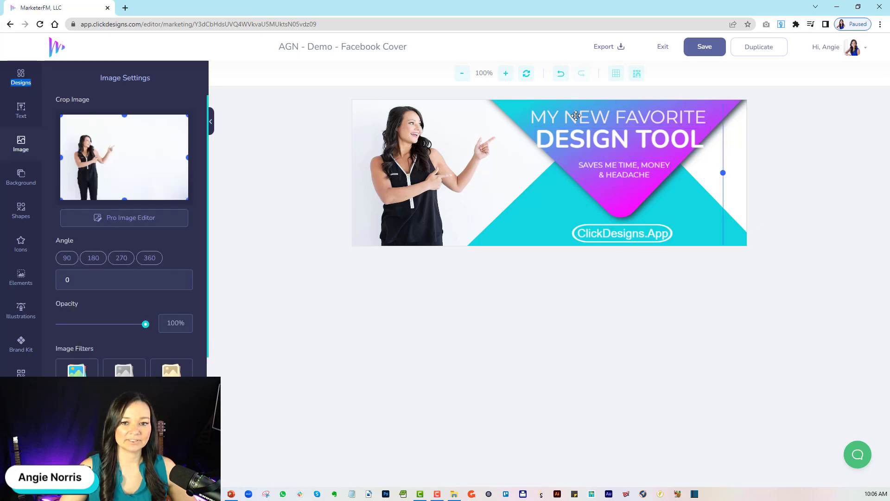
click(604, 110)
click(596, 142)
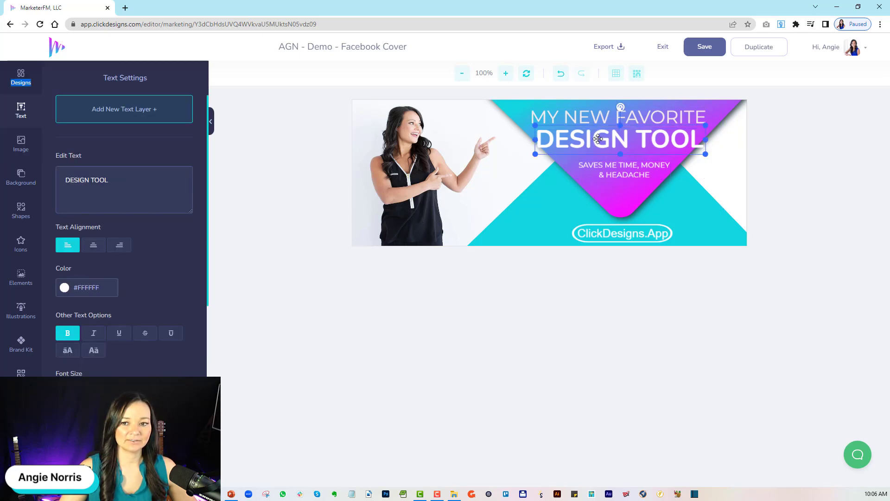
drag(93, 388, 87, 388)
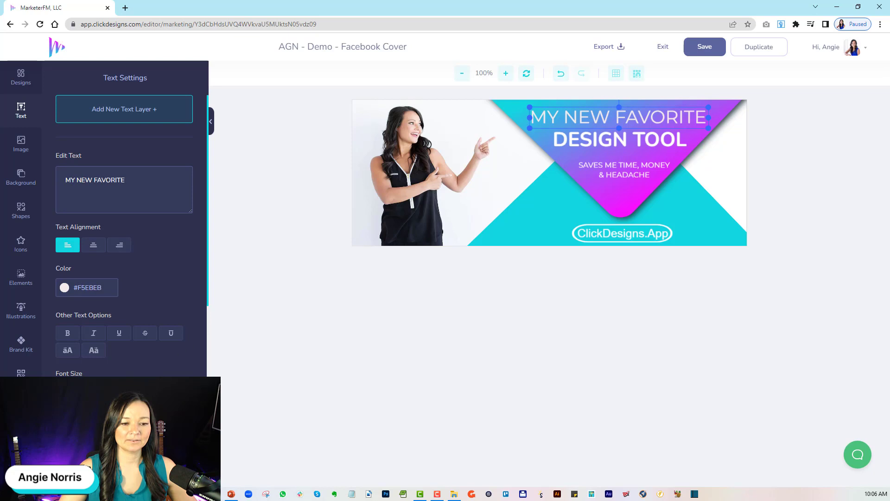
click(632, 171)
drag(631, 170, 627, 164)
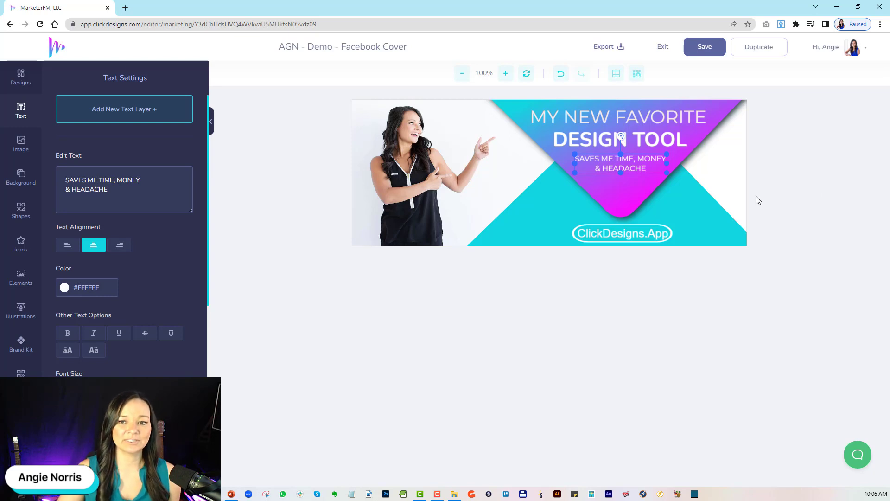
Save the Facebook cover design and exit the editor.
click(425, 215)
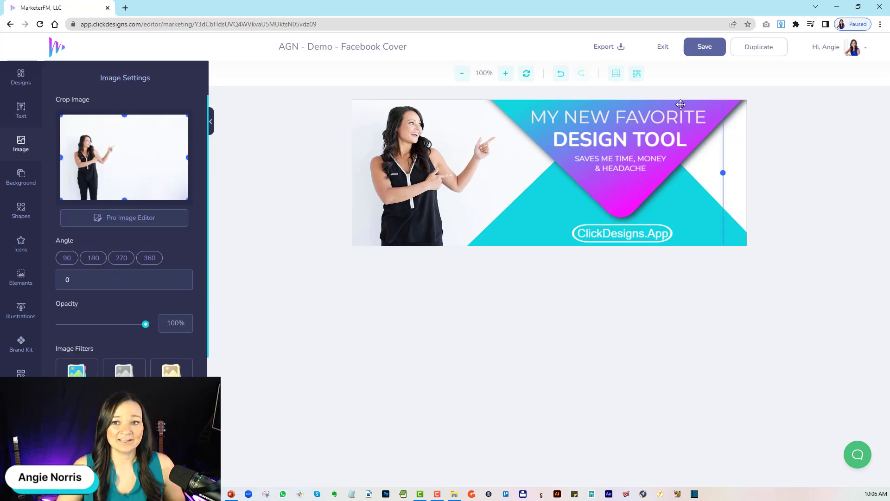
click(700, 46)
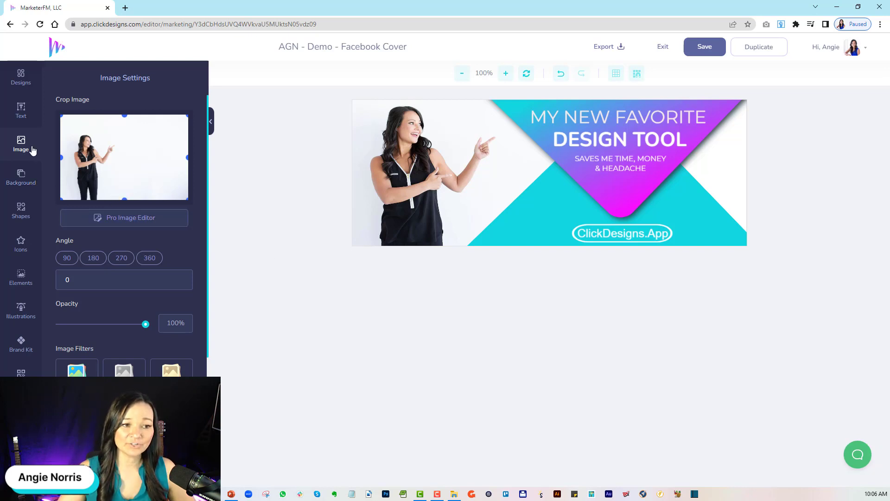
click(664, 50)
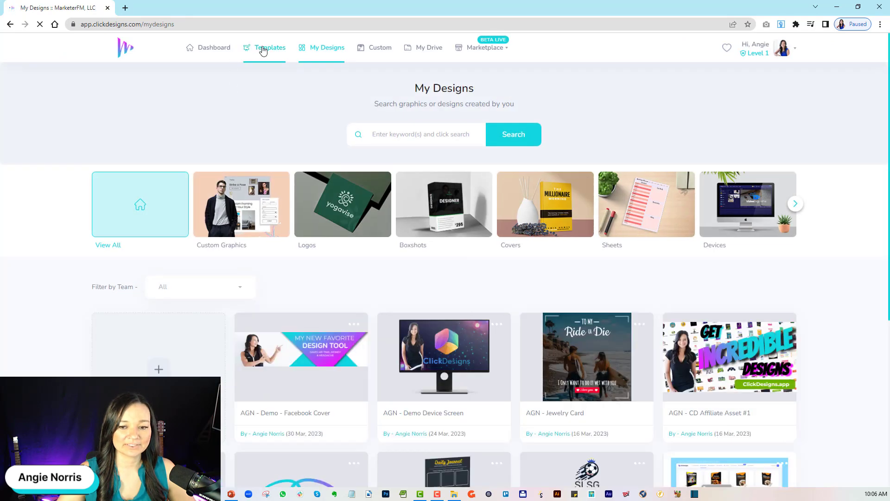
Open the Custom Graphics templates and load more of them to browse.
click(263, 49)
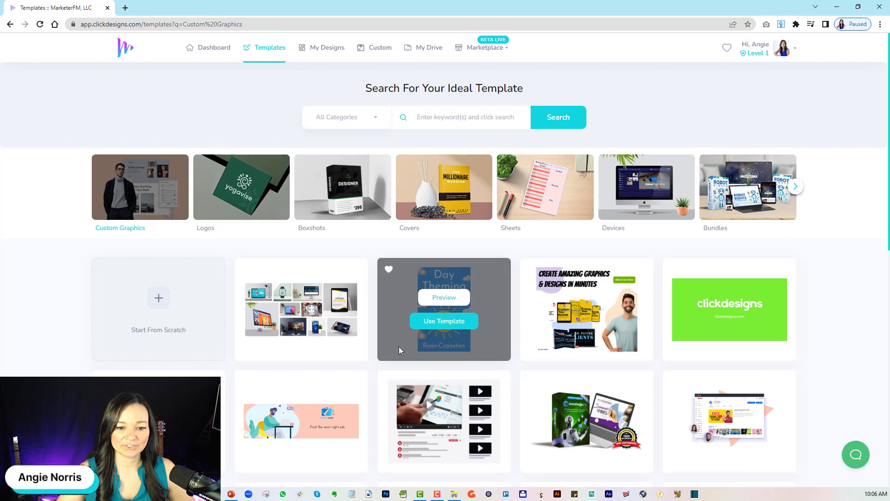
scroll(398, 344, down, 3)
scroll(383, 341, down, 5)
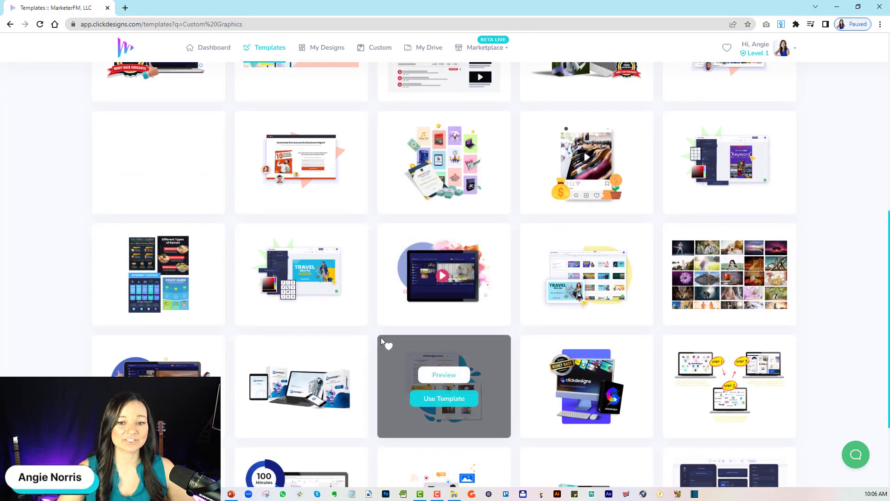
scroll(380, 341, down, 3)
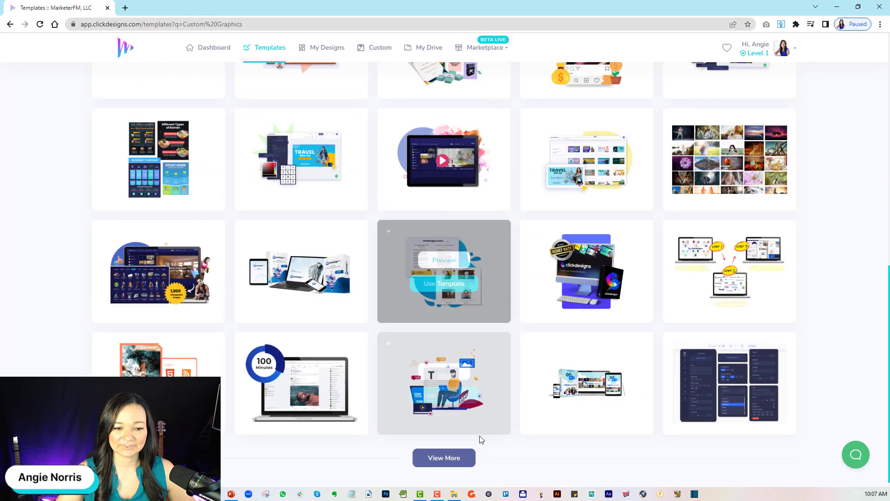
click(438, 451)
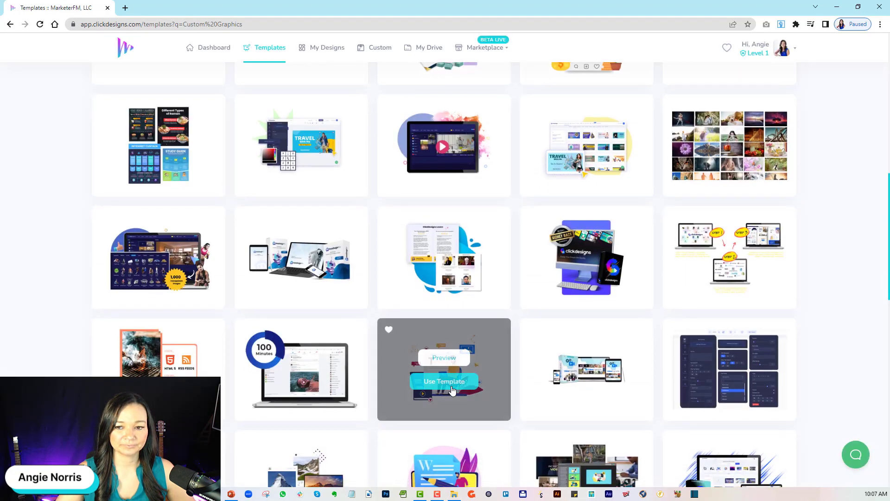
scroll(448, 380, down, 3)
scroll(452, 386, down, 3)
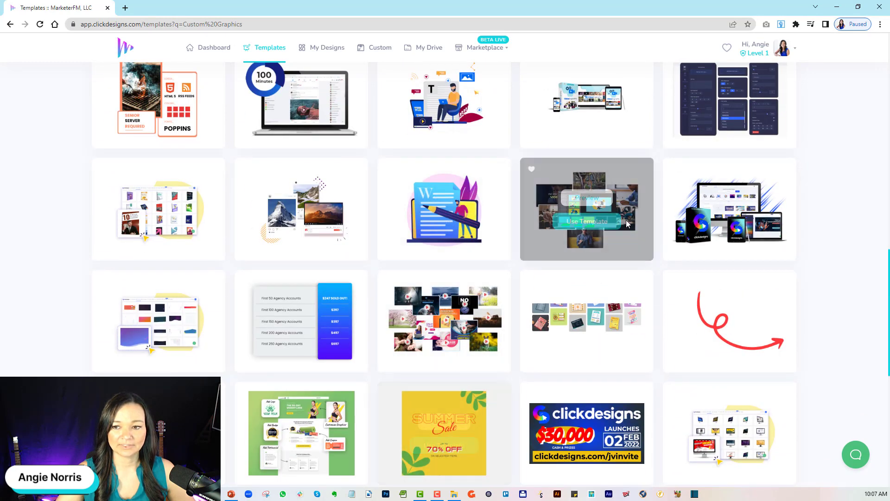
Start a design from the devices-and-box mockup template with blue brush streaks, titled "AGN - Demo - Featured Image".
click(729, 222)
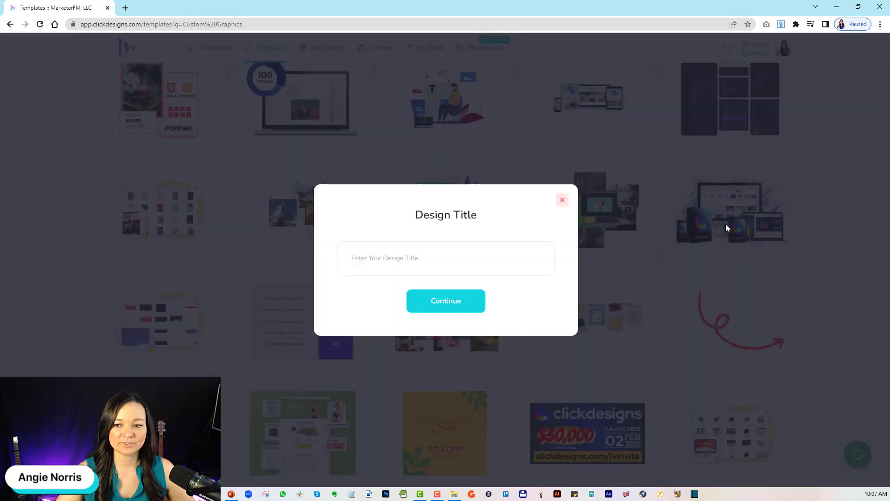
click(368, 261)
text(A)
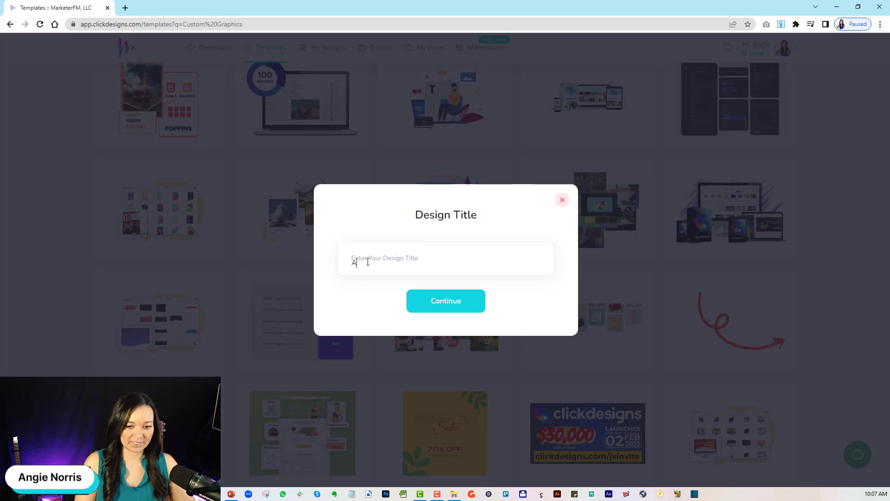
text(GN - Demo - Featured Image)
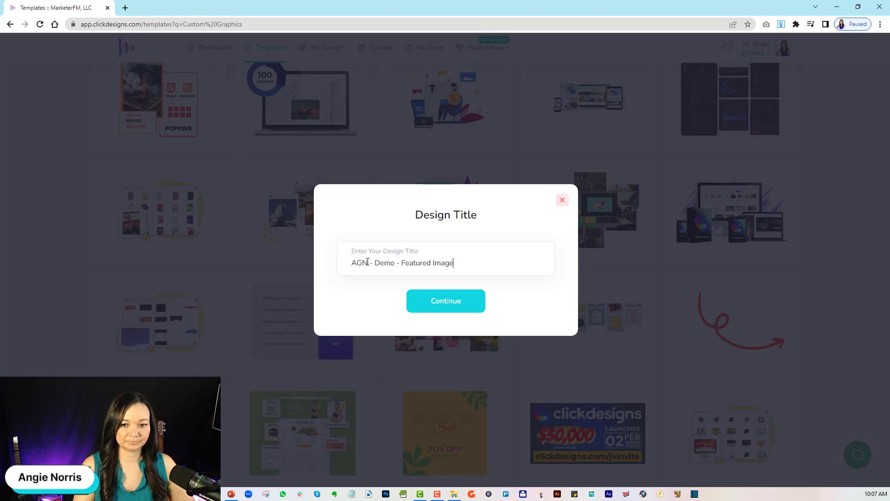
click(438, 310)
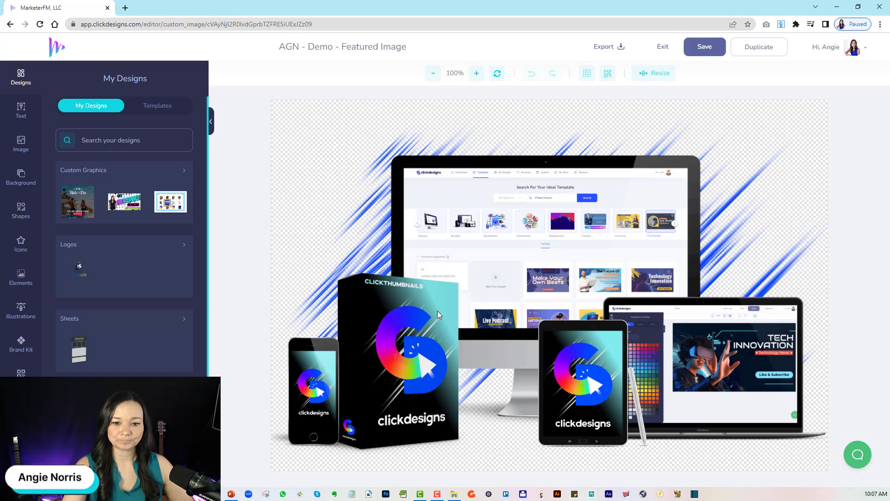
Add a new text layer and place it in the empty area above the desktop monitor.
click(772, 255)
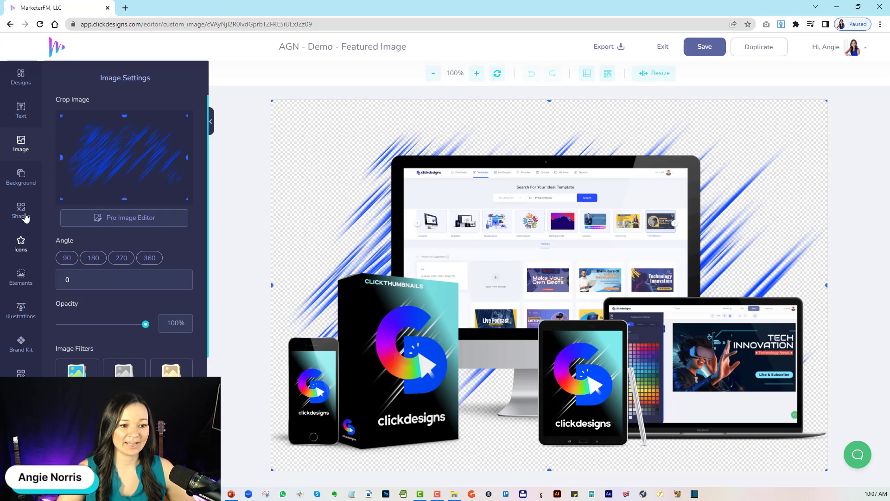
click(21, 110)
click(143, 110)
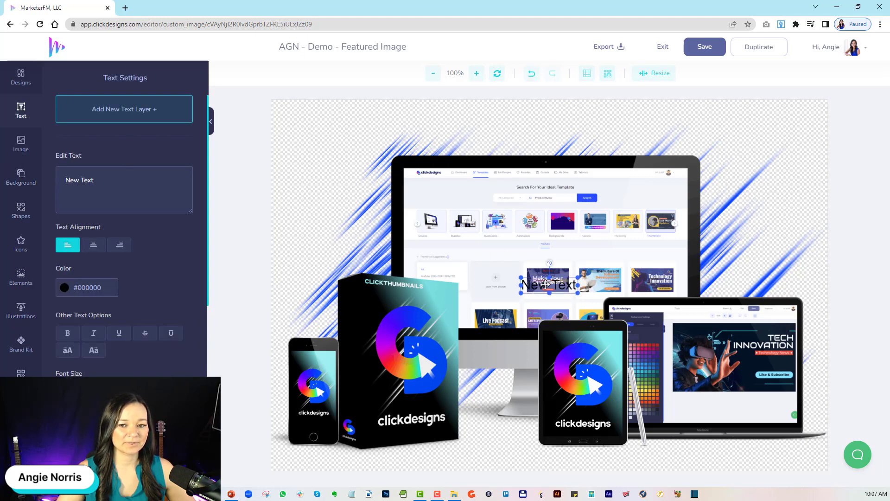
click(497, 117)
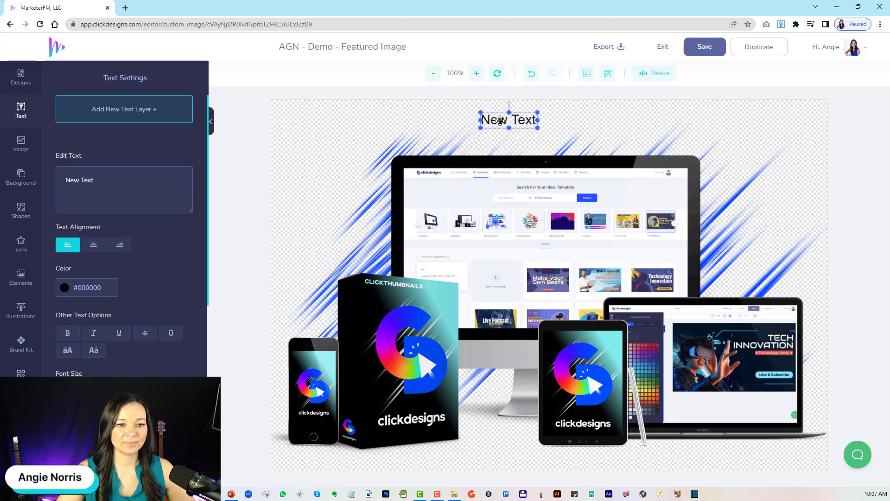
Change the new layer's text to "CLICKDESIGNS.APP", and enlarge and center it above the monitor.
key(ctrl+a)
text(CLICKDEIS)
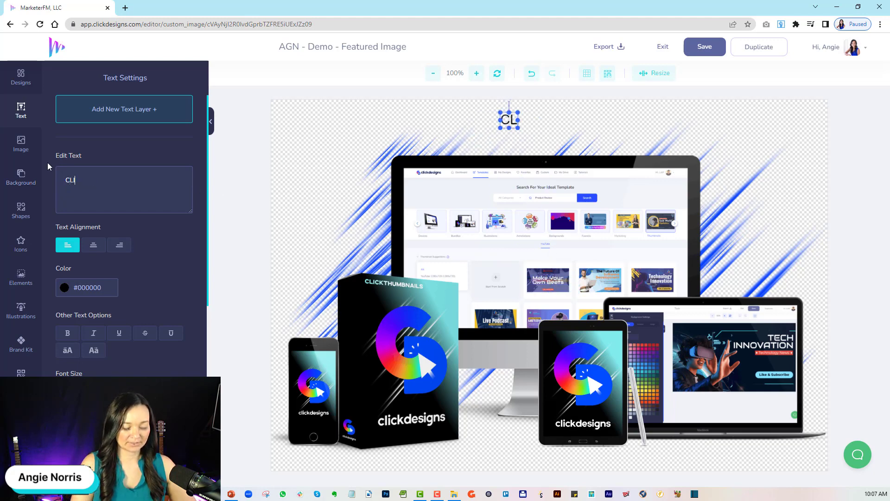
key(BackSpace)
key(BackSpace)
text(SIGNS>)
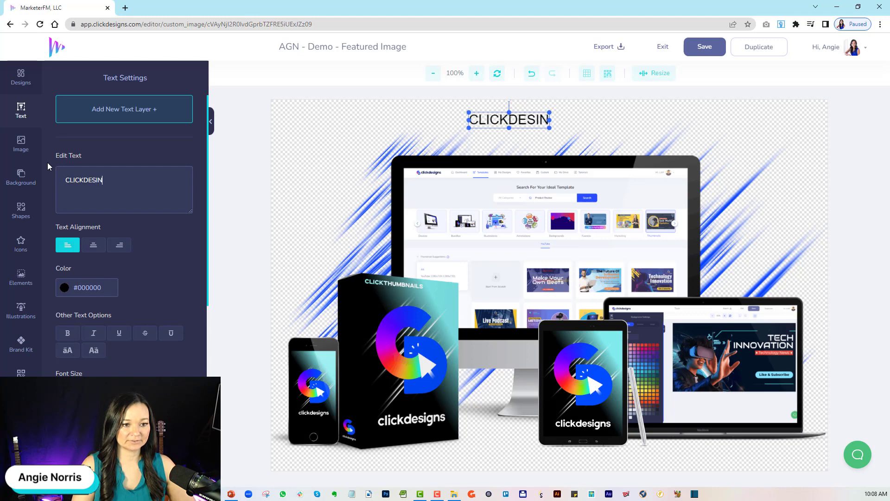
text(AP)
key(BackSpace)
key(BackSpace)
key(BackSpace)
key(BackSpace)
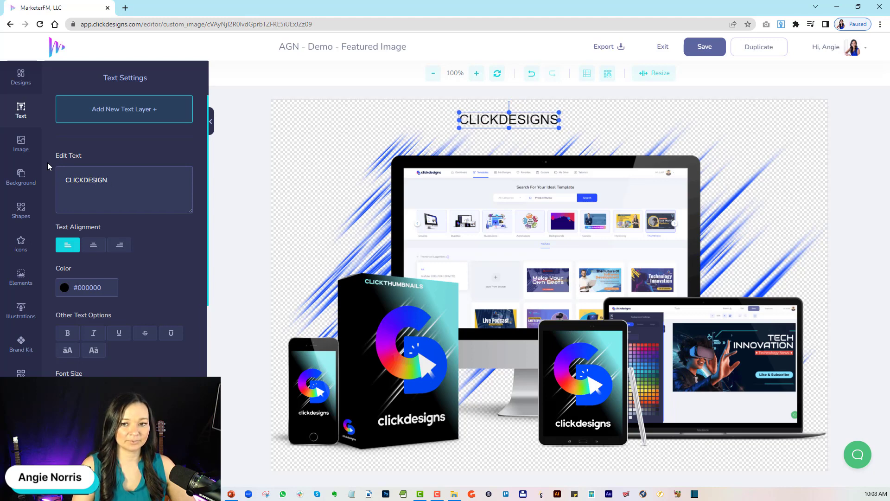
text(S.APP)
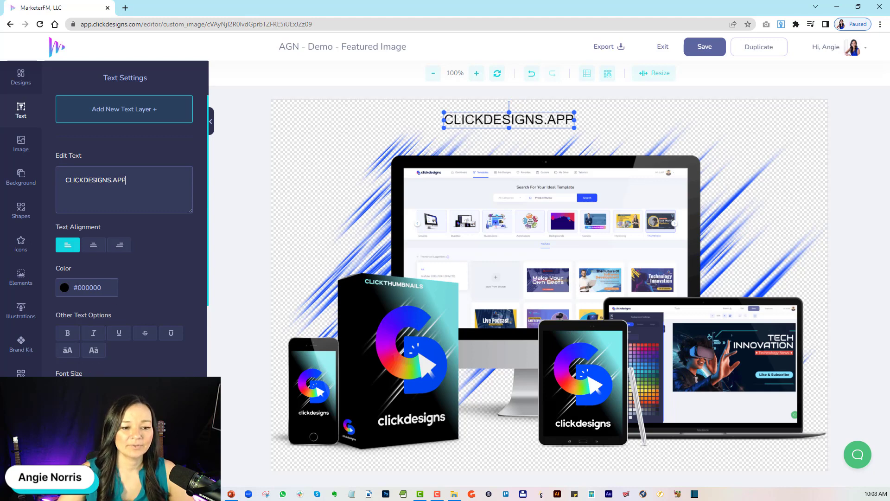
drag(444, 128, 369, 136)
drag(525, 120, 562, 130)
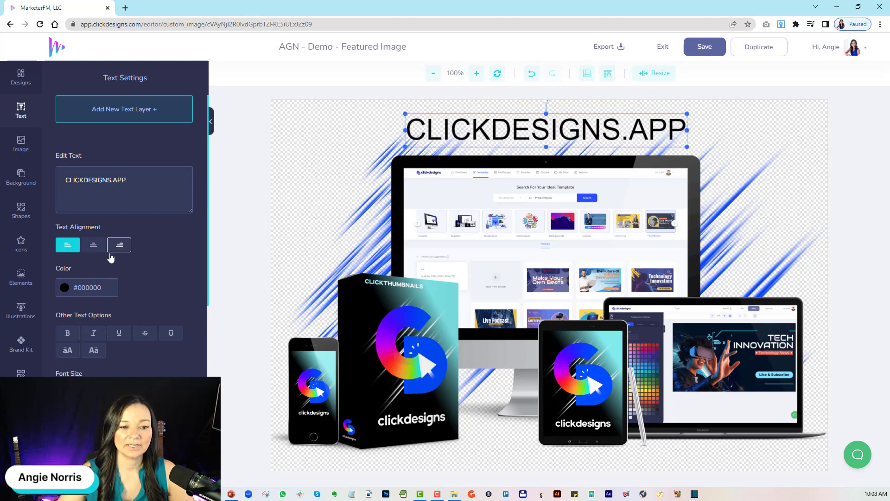
Change the "CLICKDESIGNS.APP" heading's color to the bright blue #0A39EE.
click(65, 288)
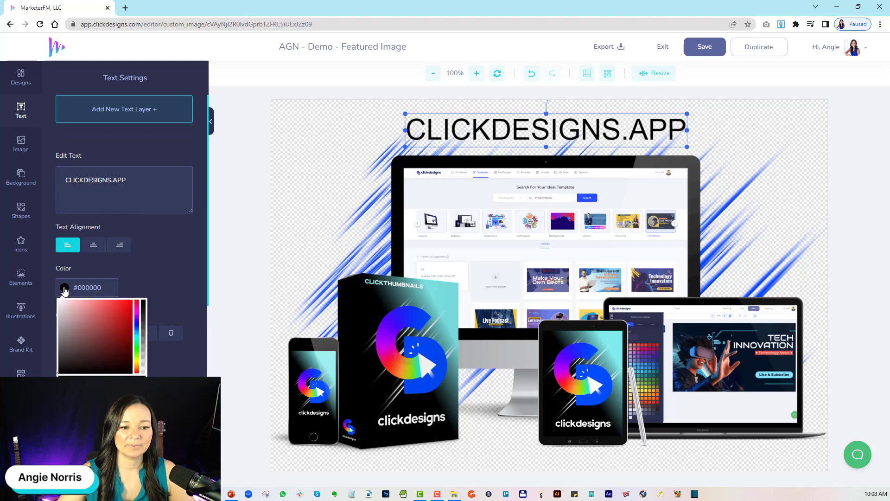
click(137, 328)
click(129, 304)
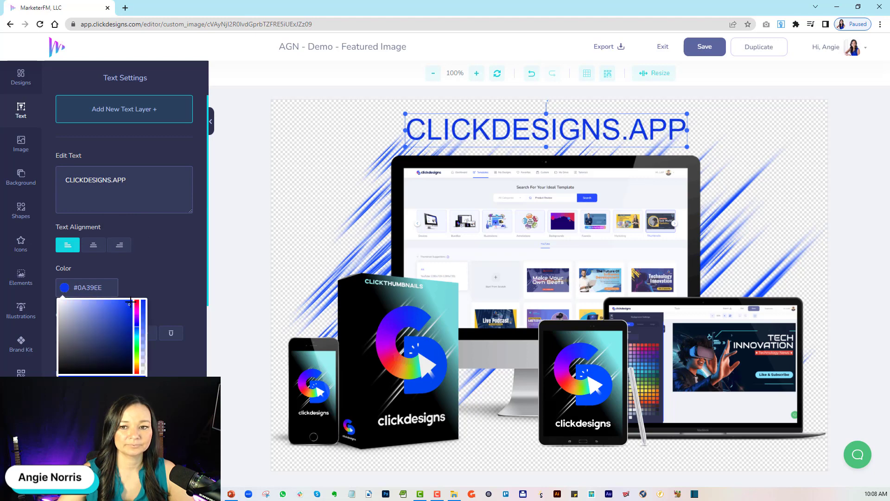
click(171, 275)
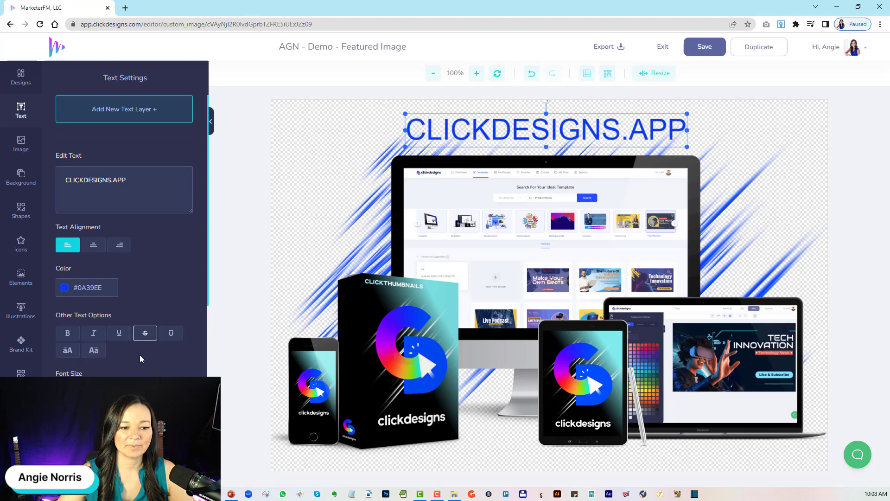
Add a drop shadow to the "CLICKDESIGNS.APP" heading, nudge the heading slightly to the right, and increase the shadow's blur a little.
scroll(124, 232, down, 6)
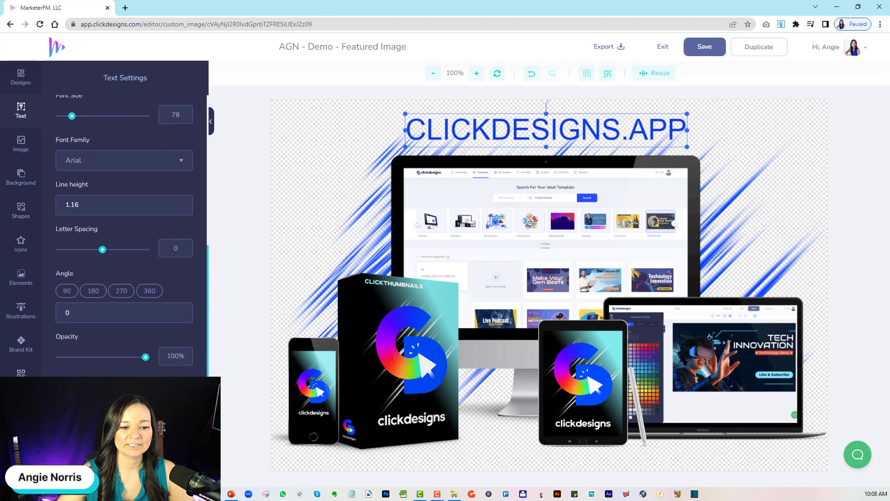
click(181, 386)
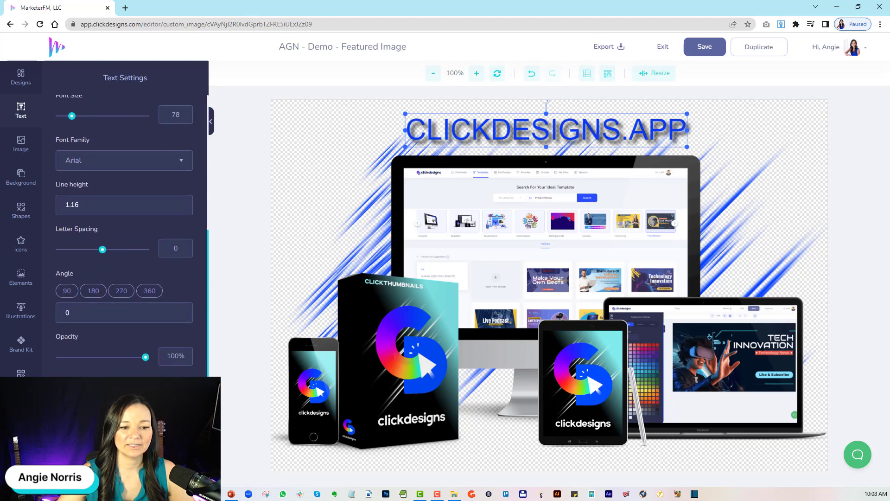
drag(480, 134, 481, 135)
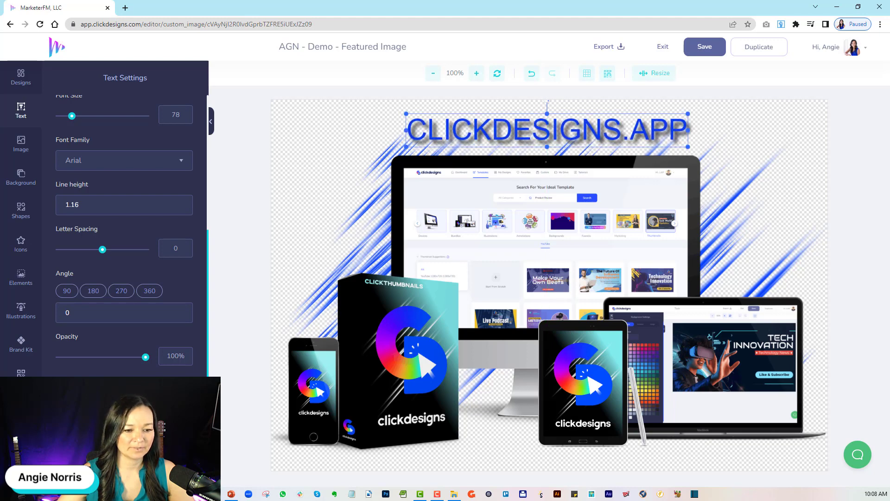
scroll(83, 315, down, 3)
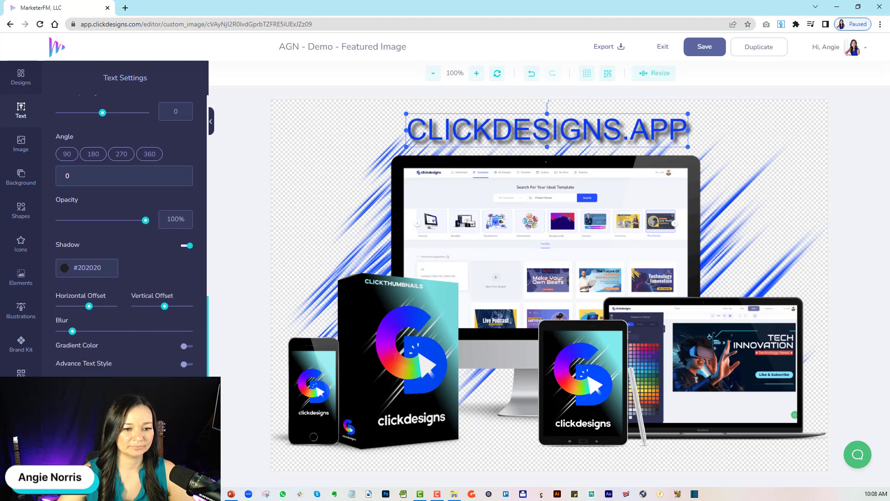
drag(72, 329, 77, 331)
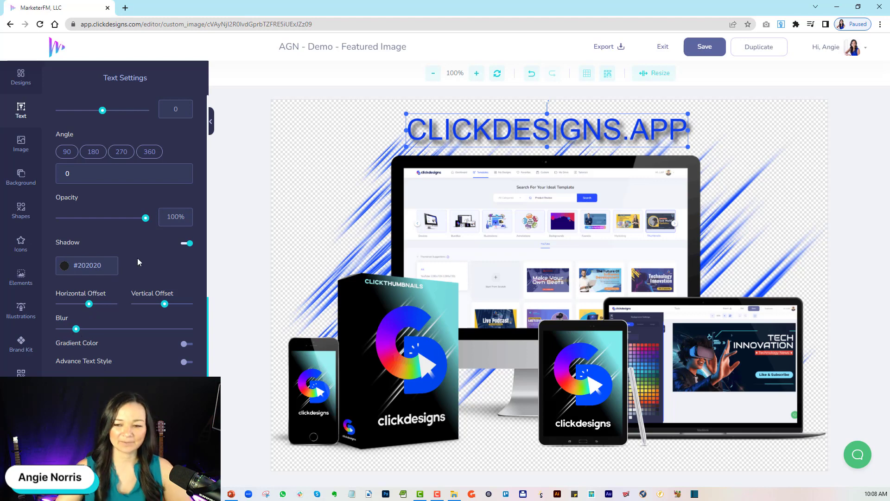
Turn on a shadow for the desktop monitor image and save the design.
click(402, 211)
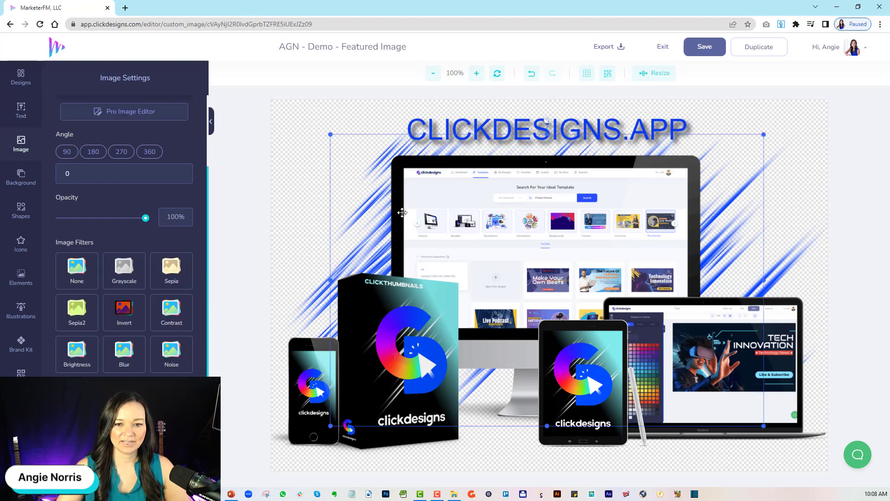
scroll(125, 232, down, 2)
click(188, 343)
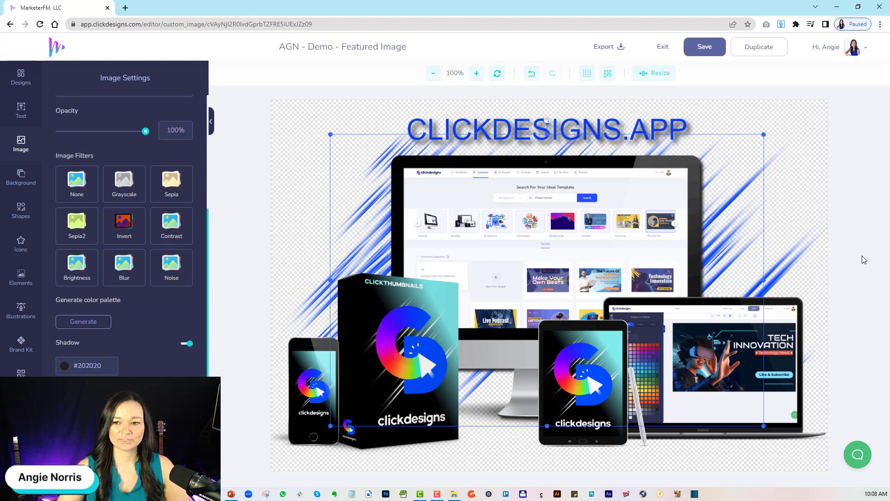
click(706, 48)
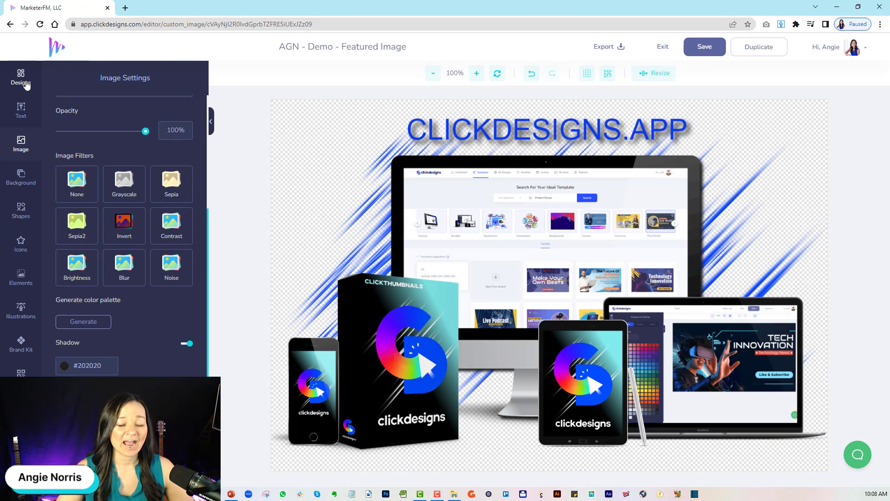
Open the ClickDesigns JV and affiliate invitation page in a new browser tab and go to its promo tools page.
click(125, 8)
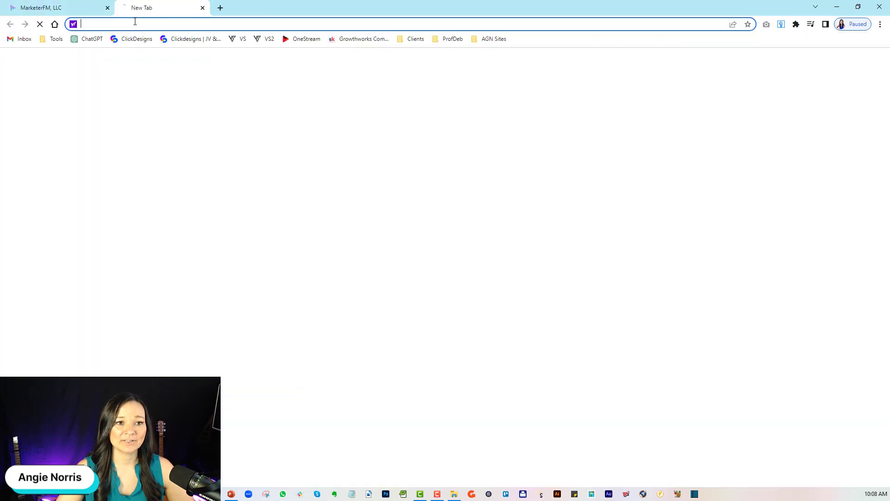
text(clickdesigns.com)
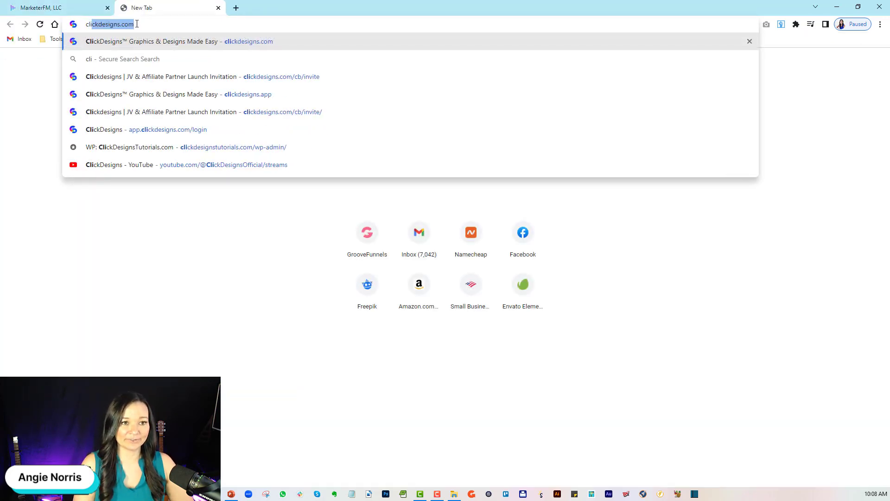
click(261, 78)
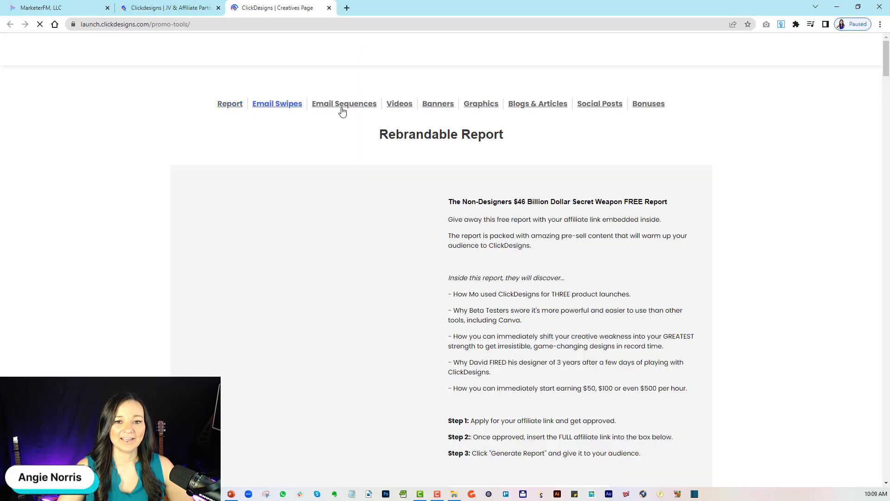
Examine the Facebook banners in the promo tools, viewing Banner Type 2 and Banner Type 3.
click(430, 106)
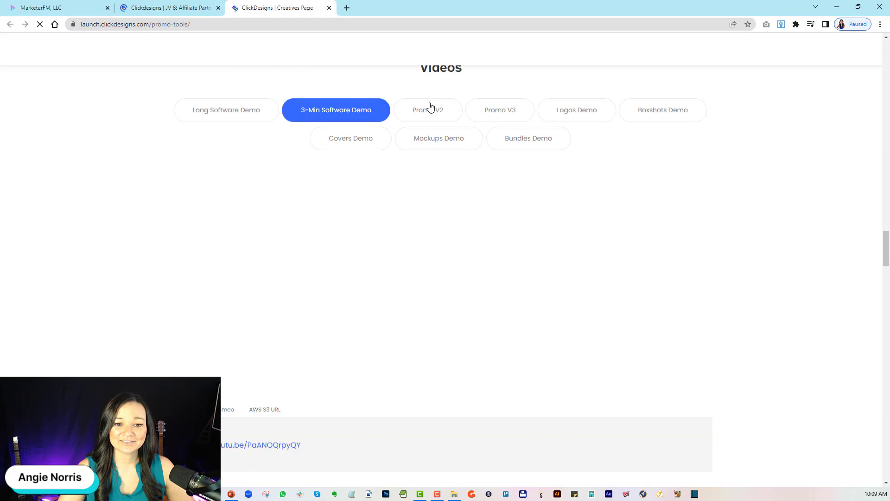
click(248, 225)
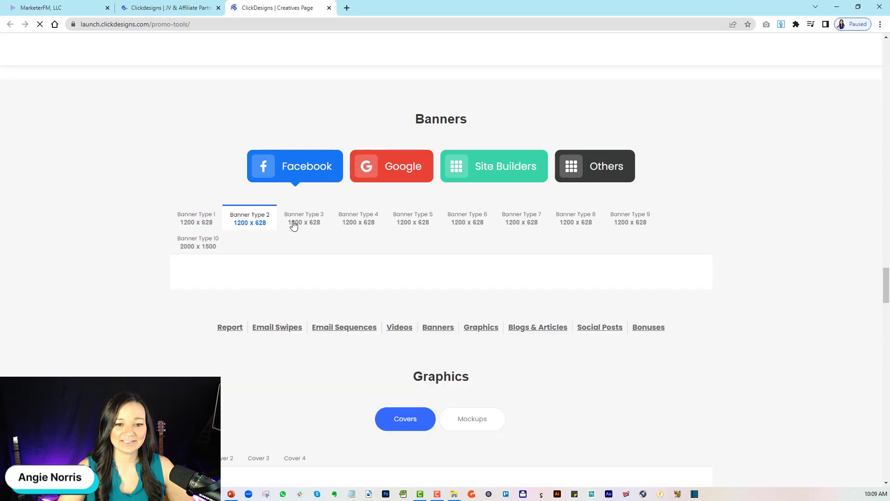
click(295, 224)
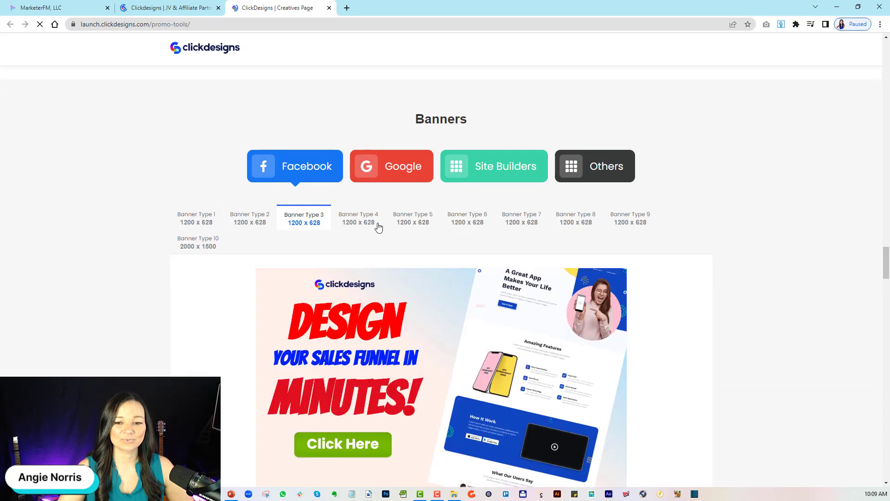
scroll(377, 231, down, 3)
scroll(375, 247, up, 1)
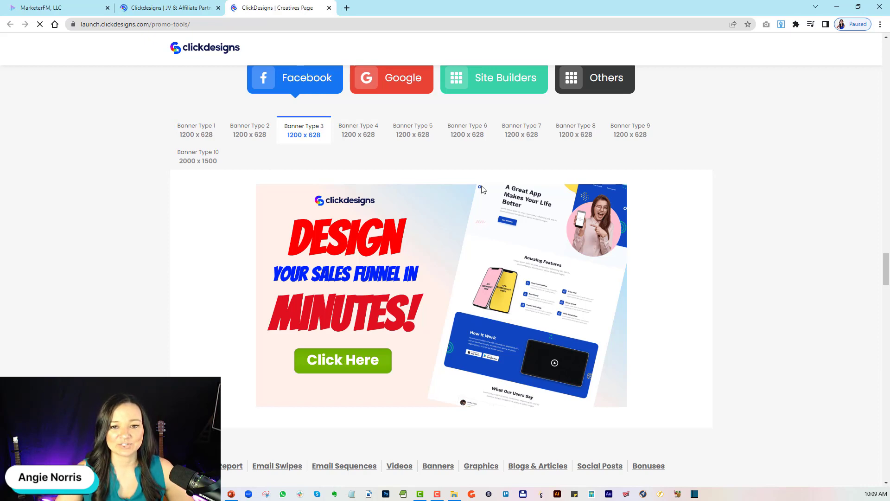
scroll(453, 139, up, 3)
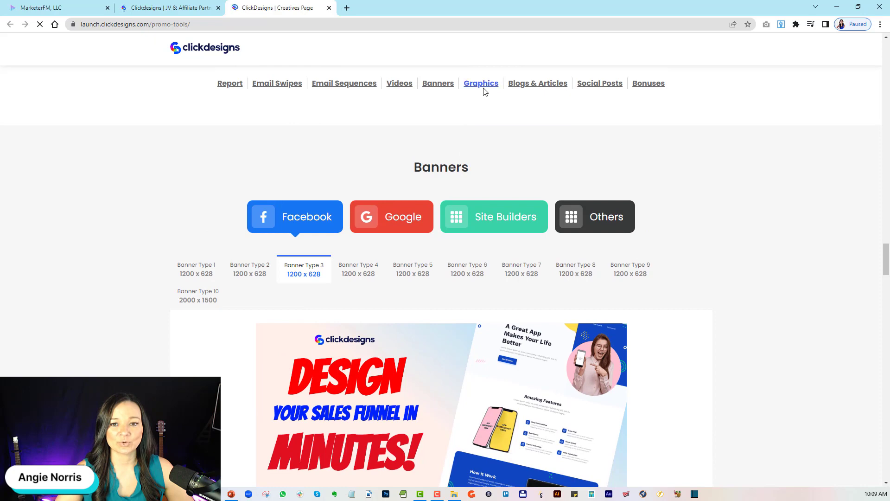
Look through the promo graphics, viewing several of the covers and the first mockup.
click(482, 85)
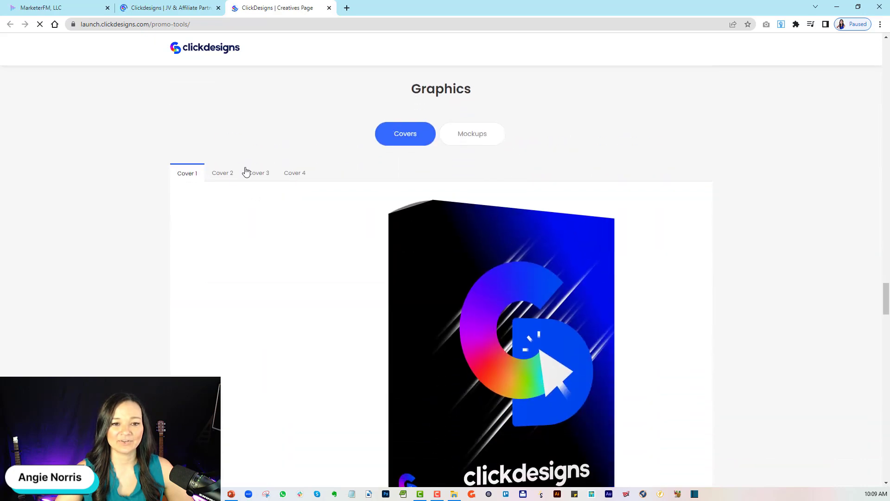
click(247, 172)
click(228, 174)
click(299, 174)
click(450, 140)
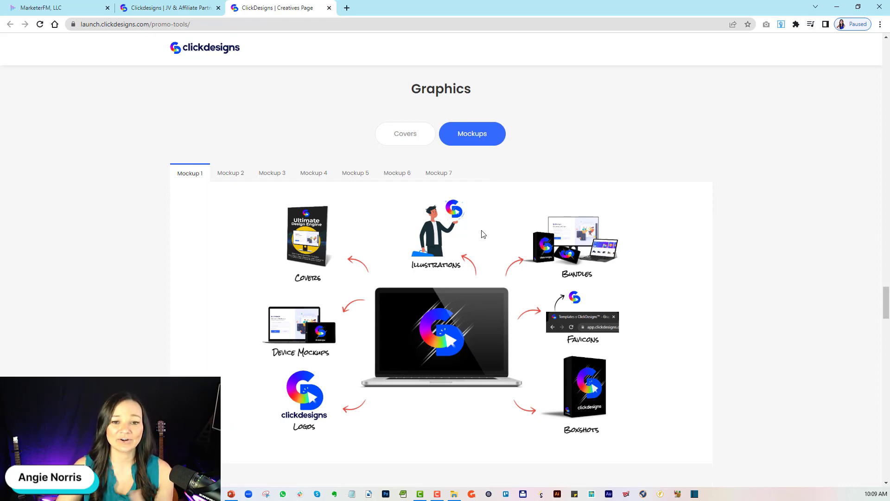
Go to the promo social posts and review the sample Facebook posts and the Twitter posts.
scroll(483, 234, up, 5)
scroll(482, 233, up, 6)
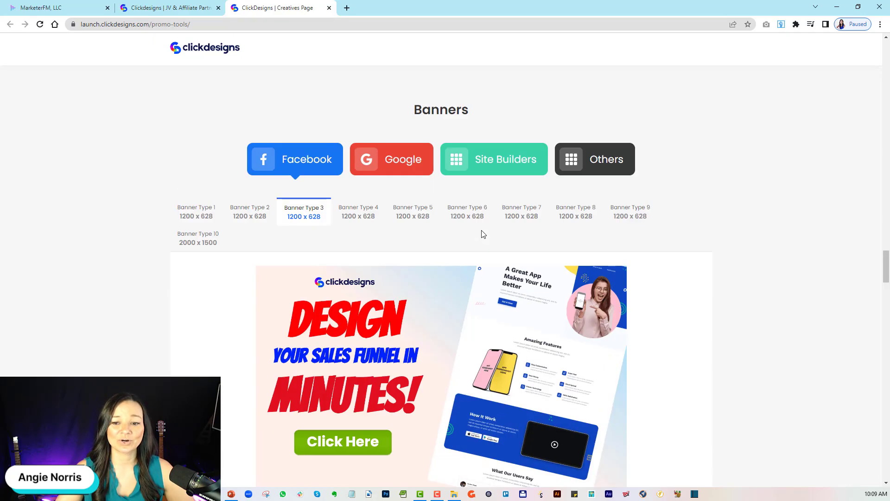
scroll(484, 250, down, 6)
click(598, 269)
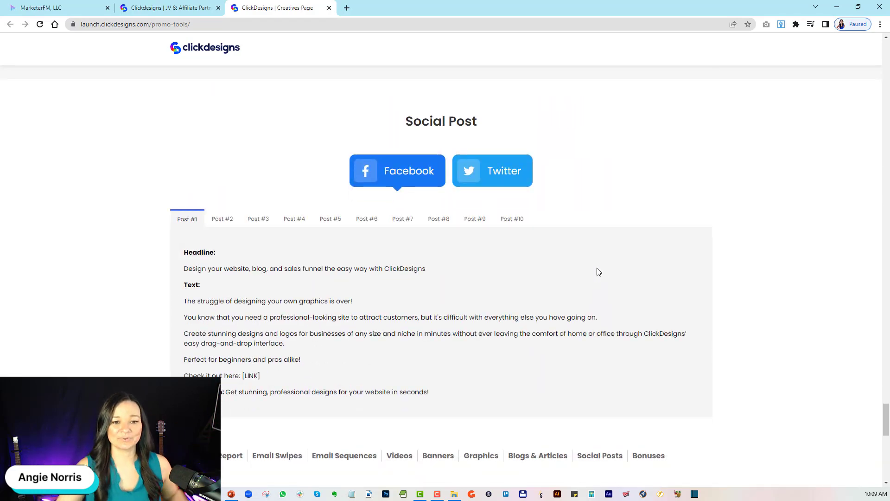
drag(268, 317, 429, 393)
click(294, 219)
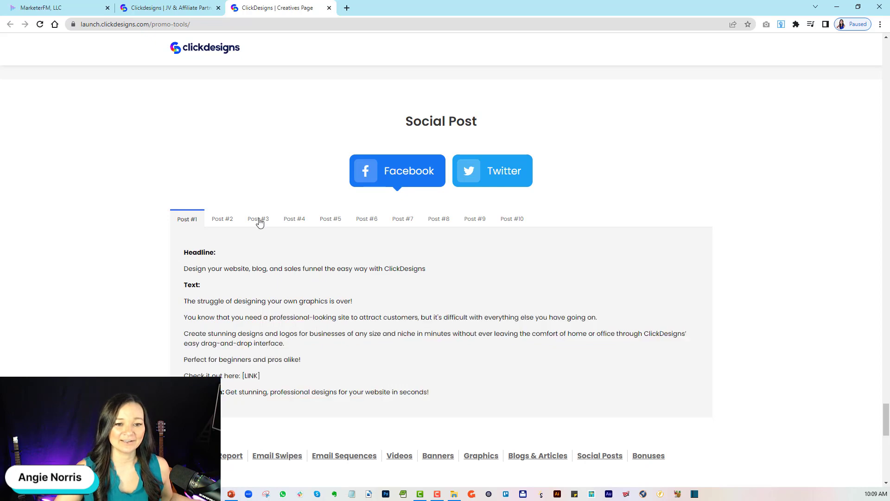
click(438, 219)
click(492, 170)
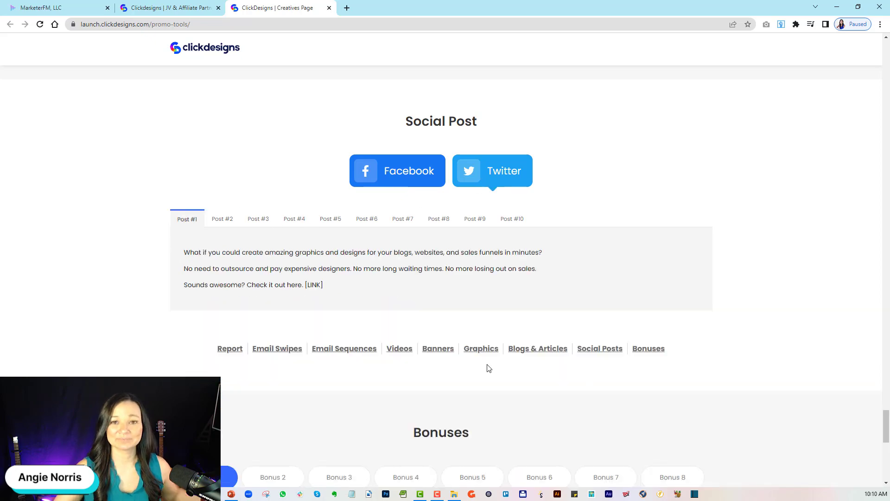